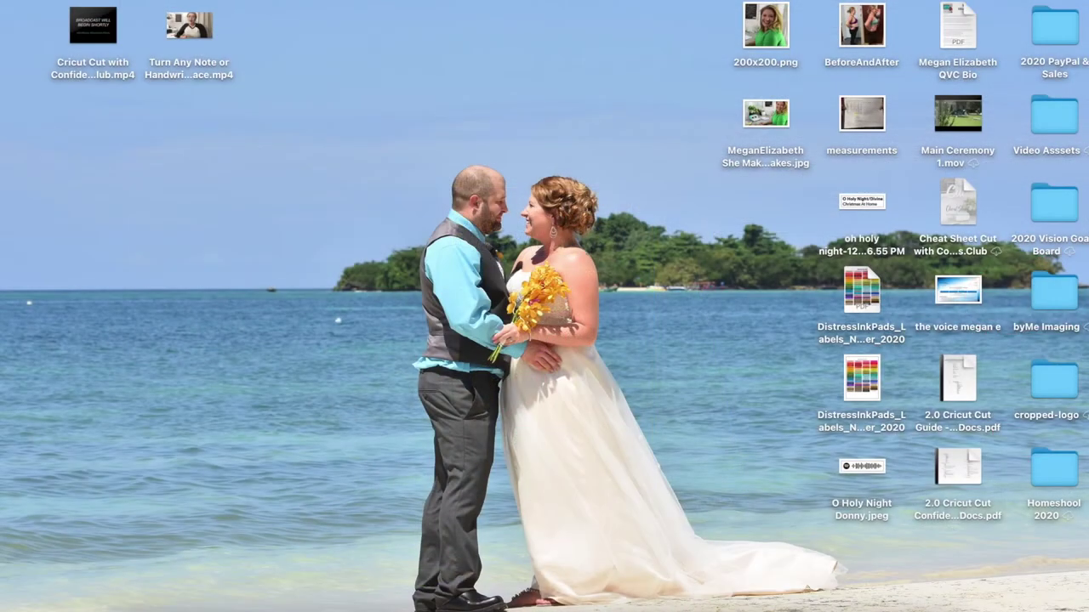
Open Spotify, dismiss the ad, search 'Say You Won't' and open the album Back from the Edge.
{"action": "left_click", "coordinate": [645, 606]}
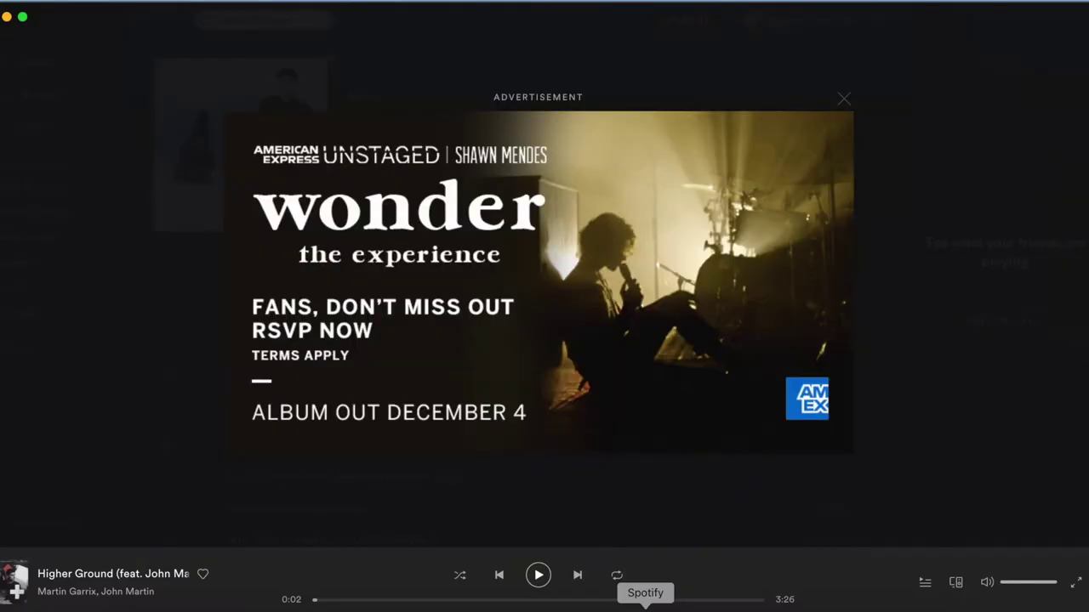
{"action": "left_click", "coordinate": [843, 96]}
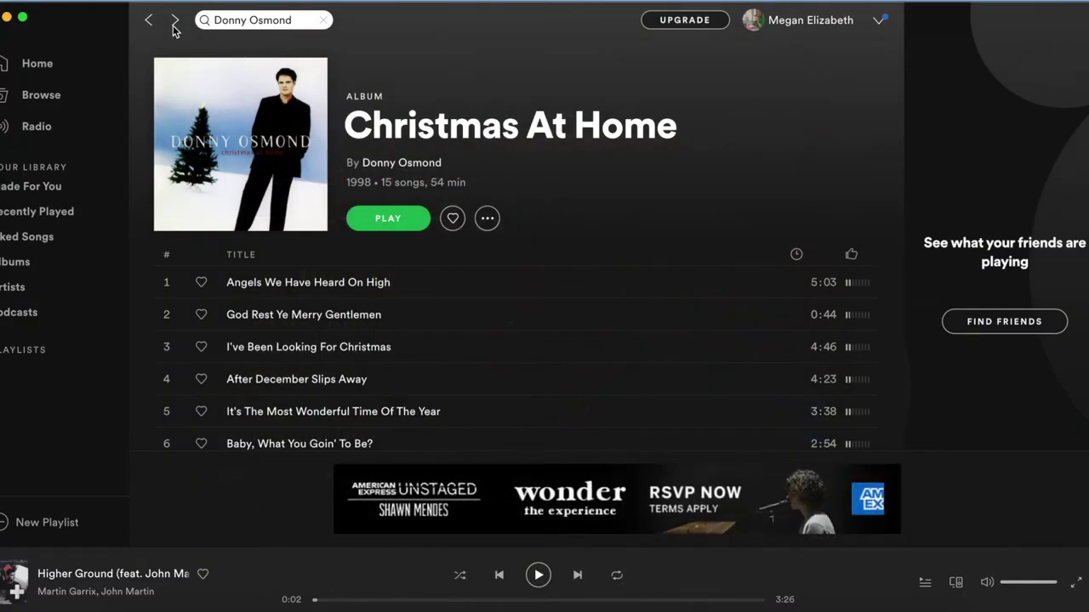
{"action": "left_click", "coordinate": [247, 22]}
{"action": "triple_click", "coordinate": [246, 22]}
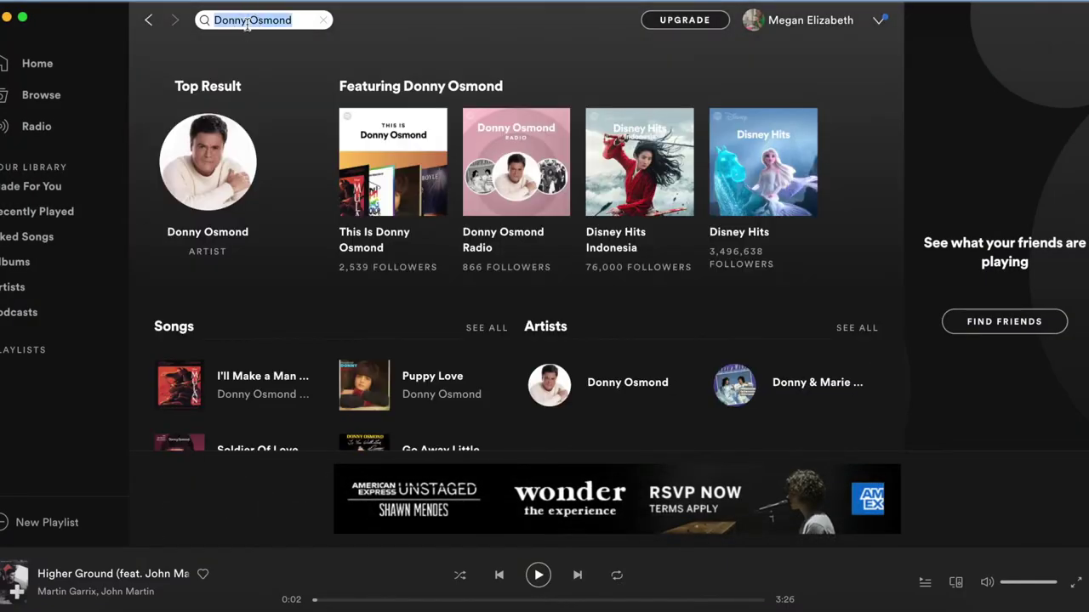
{"action": "type", "text": "Say You Won't"}
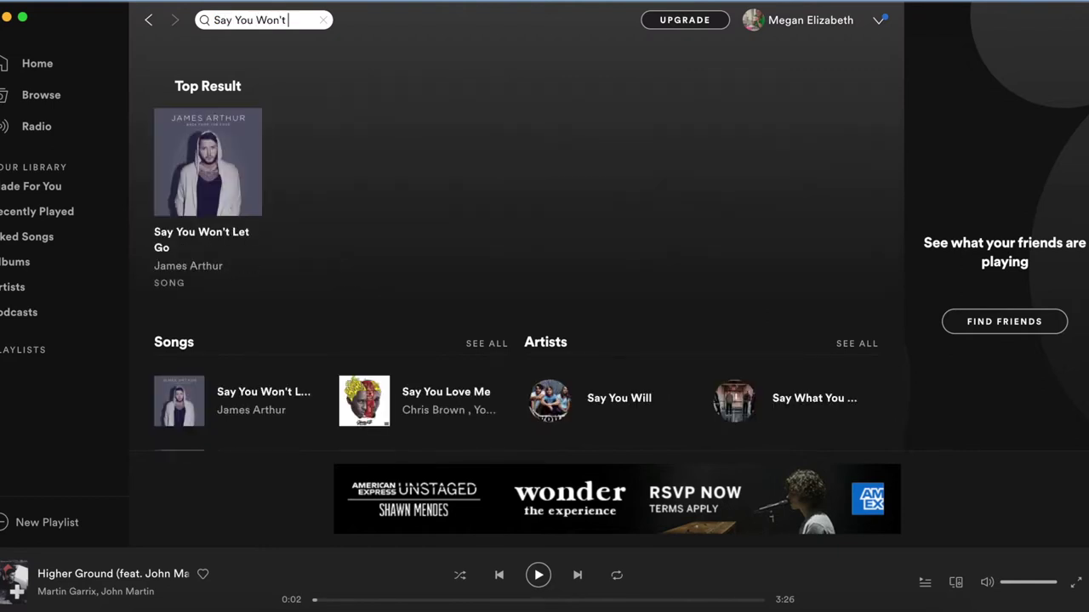
{"action": "left_click", "coordinate": [208, 161]}
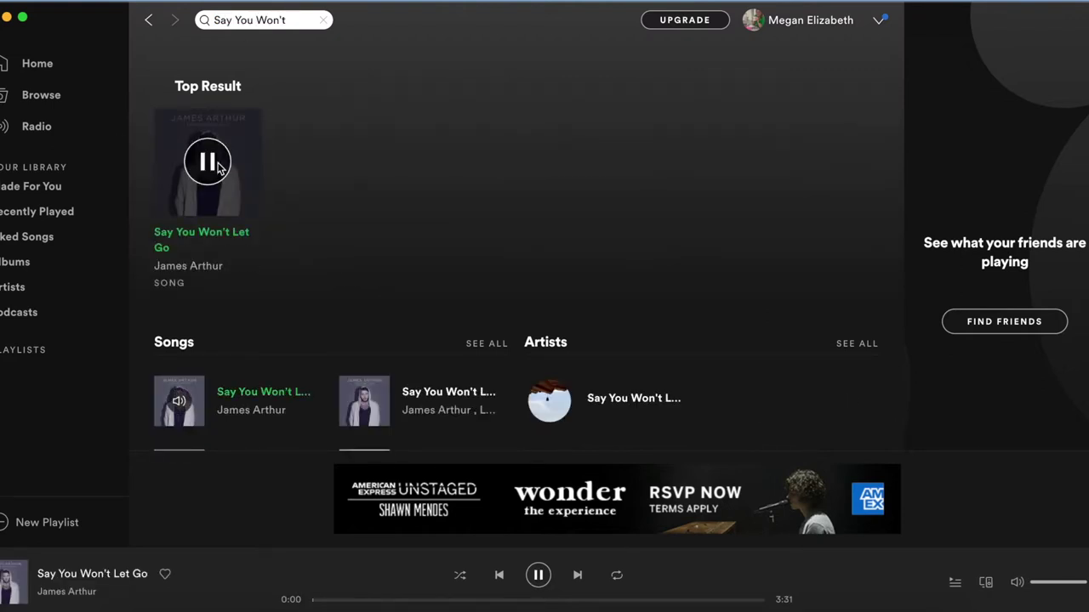
{"action": "left_click", "coordinate": [224, 200]}
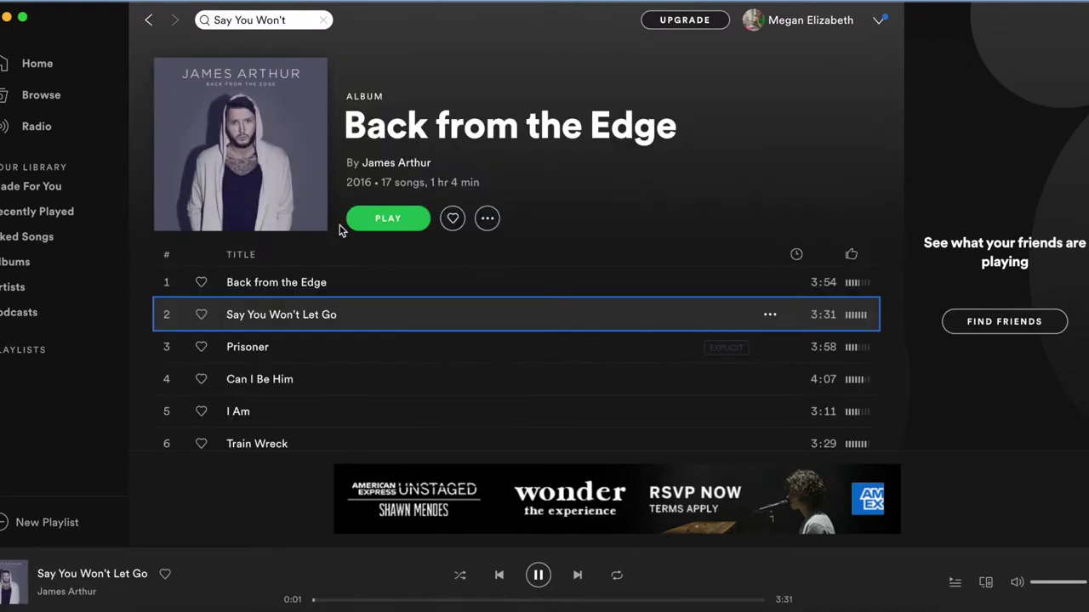
Copy the Spotify URI for Say You Won't Let Go from its Share menu.
{"action": "left_click", "coordinate": [770, 315]}
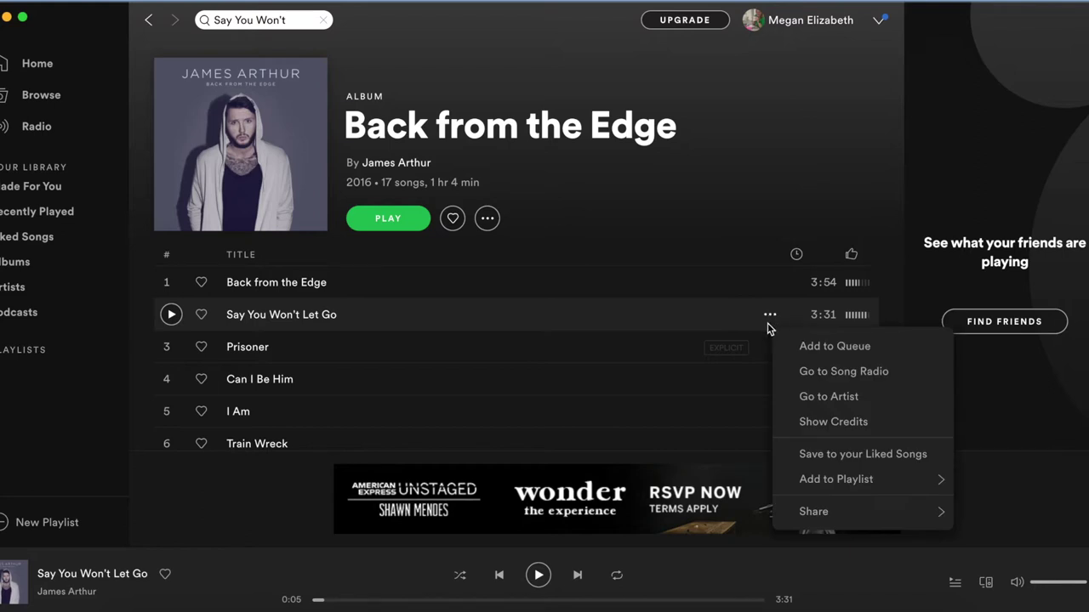
{"action": "mouse_move", "coordinate": [837, 516]}
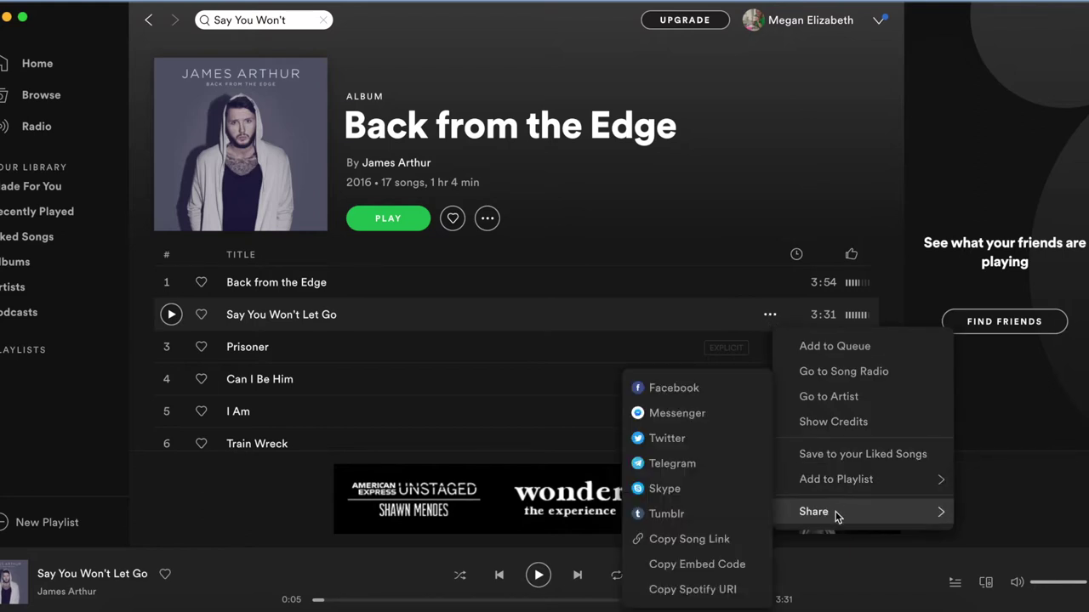
{"action": "left_click", "coordinate": [716, 600]}
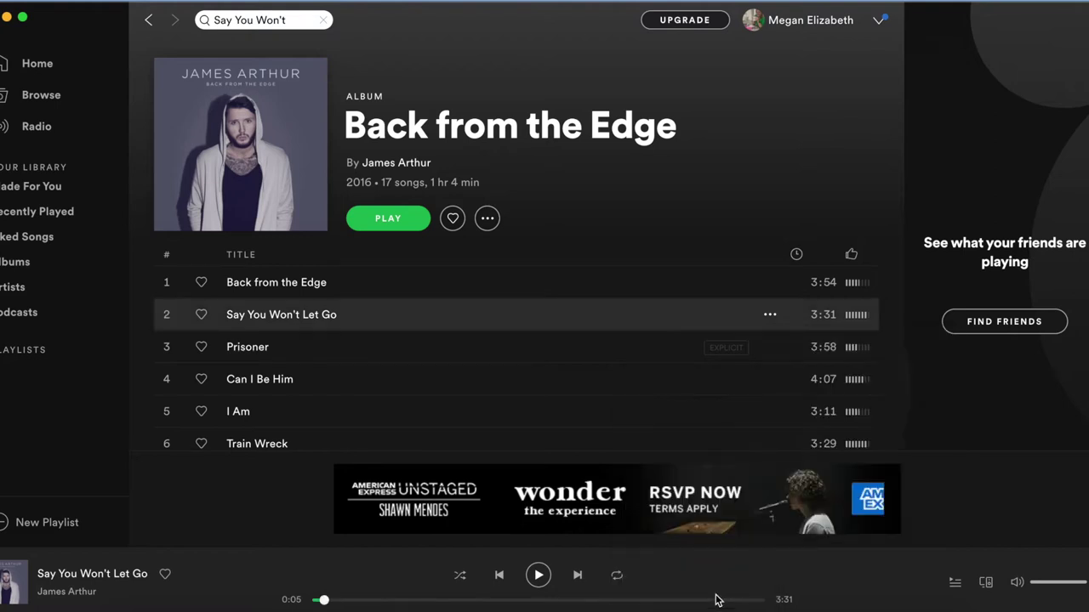
Minimize Spotify, paste the track URI into Spotify Codes and generate the Say You Won't Let Go code.
{"action": "left_click", "coordinate": [6, 17]}
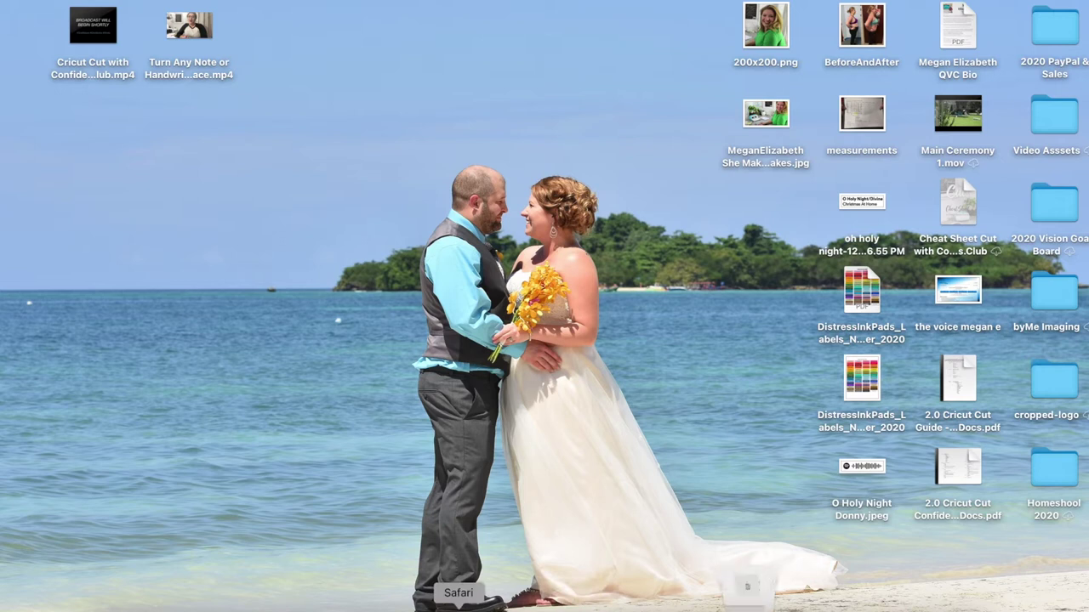
{"action": "left_click", "coordinate": [741, 606]}
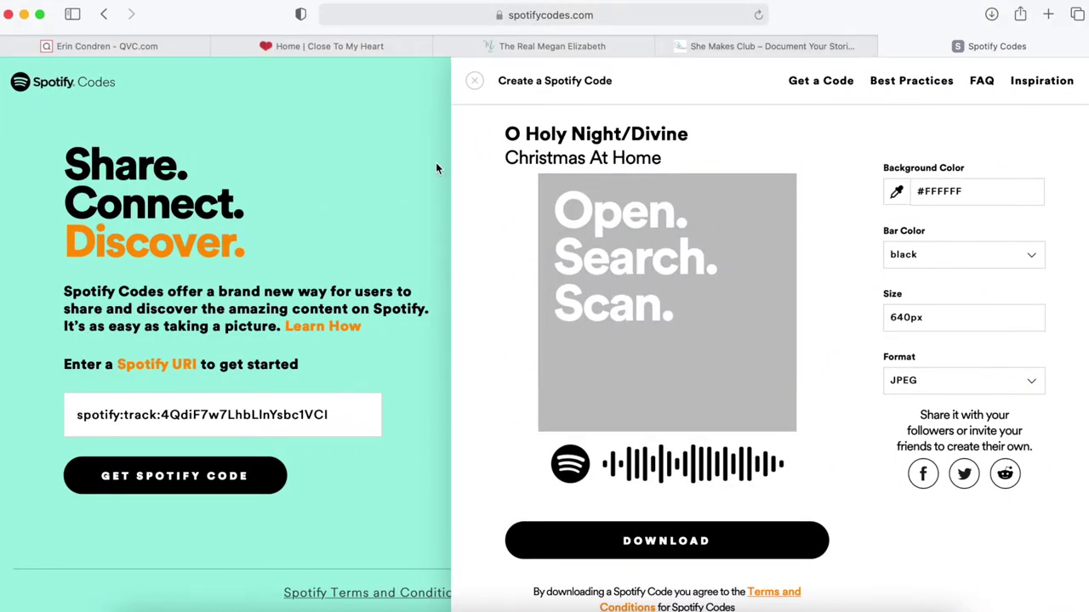
{"action": "triple_click", "coordinate": [228, 416]}
{"action": "key", "text": "super+v"}
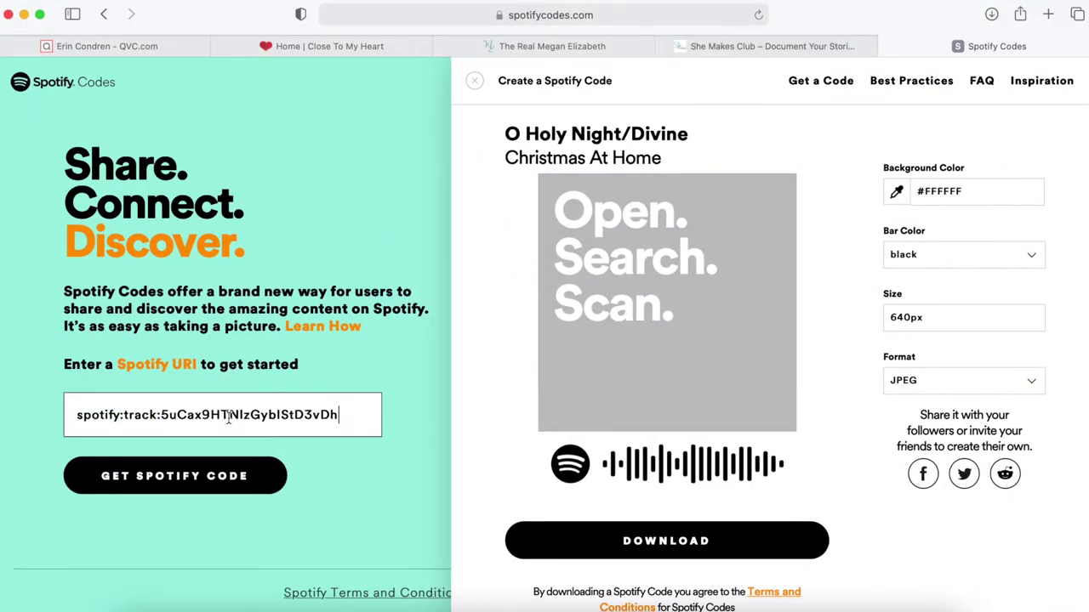
{"action": "left_click", "coordinate": [223, 476]}
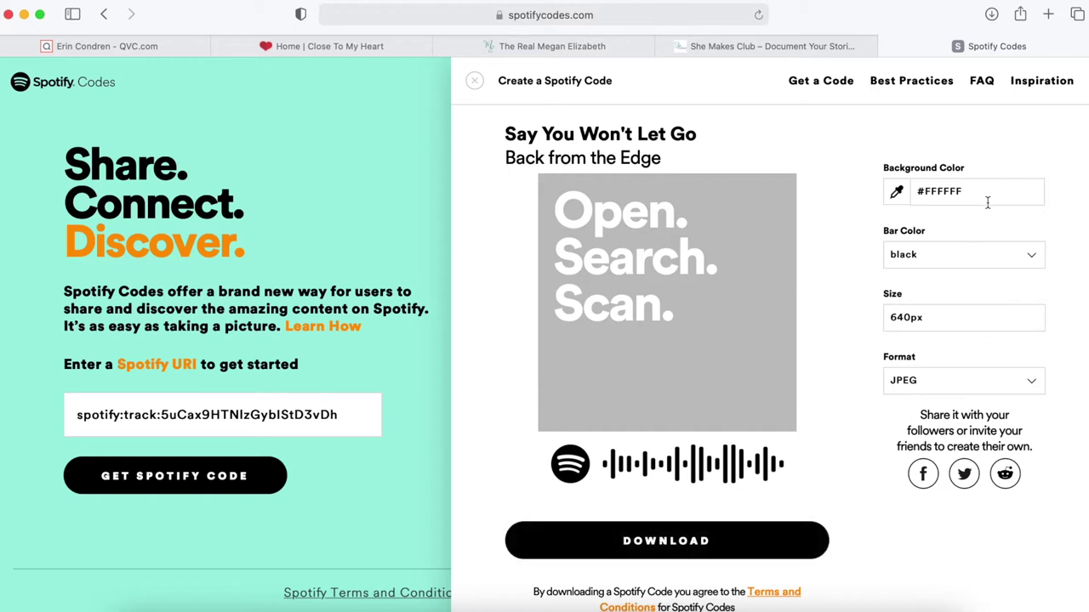
Download the generated code image, renaming the file 'Say You Wont Let Go'.
{"action": "left_click", "coordinate": [672, 542]}
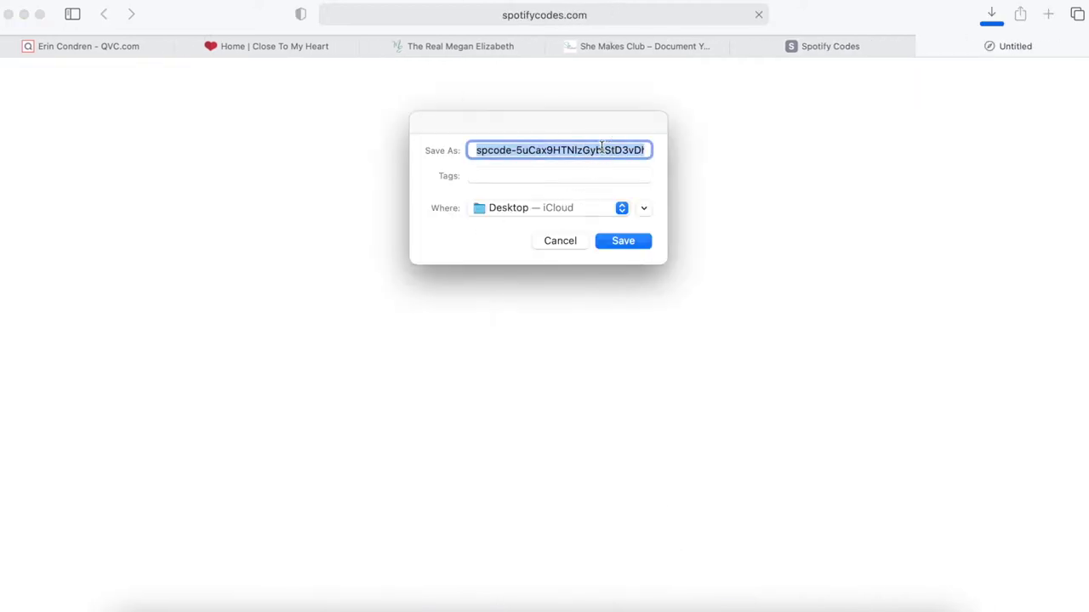
{"action": "key", "text": "BackSpace"}
{"action": "type", "text": "jpeg"}
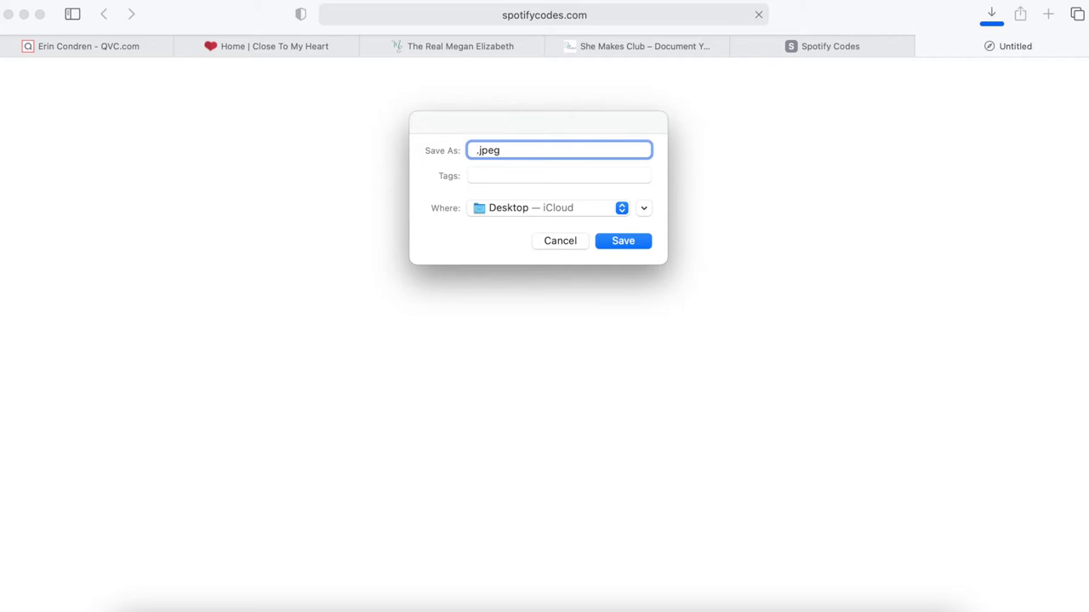
{"action": "type", "text": "Say You Wont Let"}
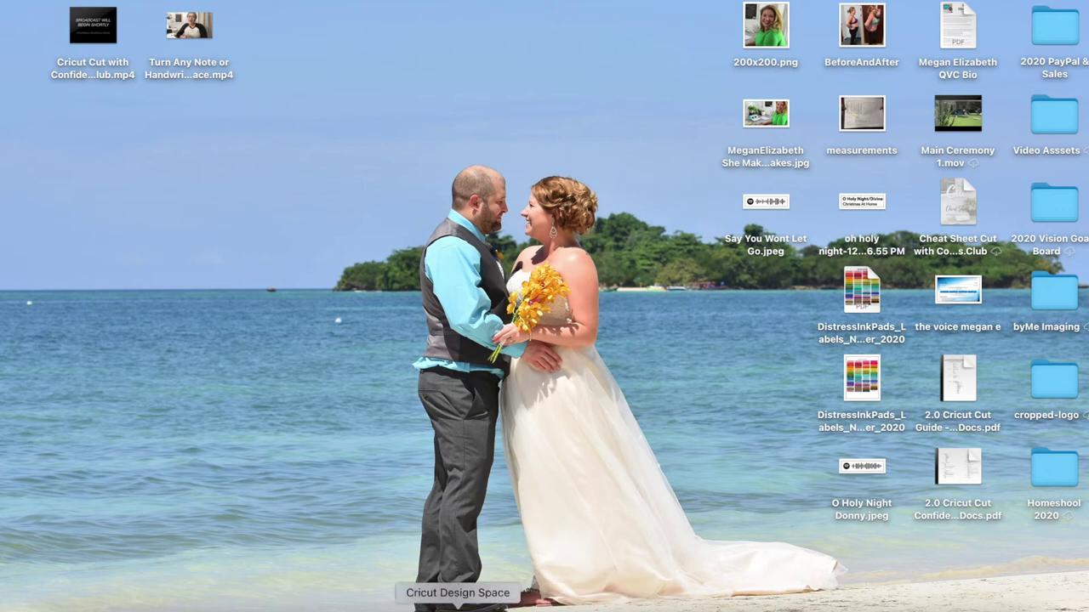
Open Cricut Design Space, start a new project and choose Say You Wont Let Go.jpeg to upload.
{"action": "left_click", "coordinate": [462, 604]}
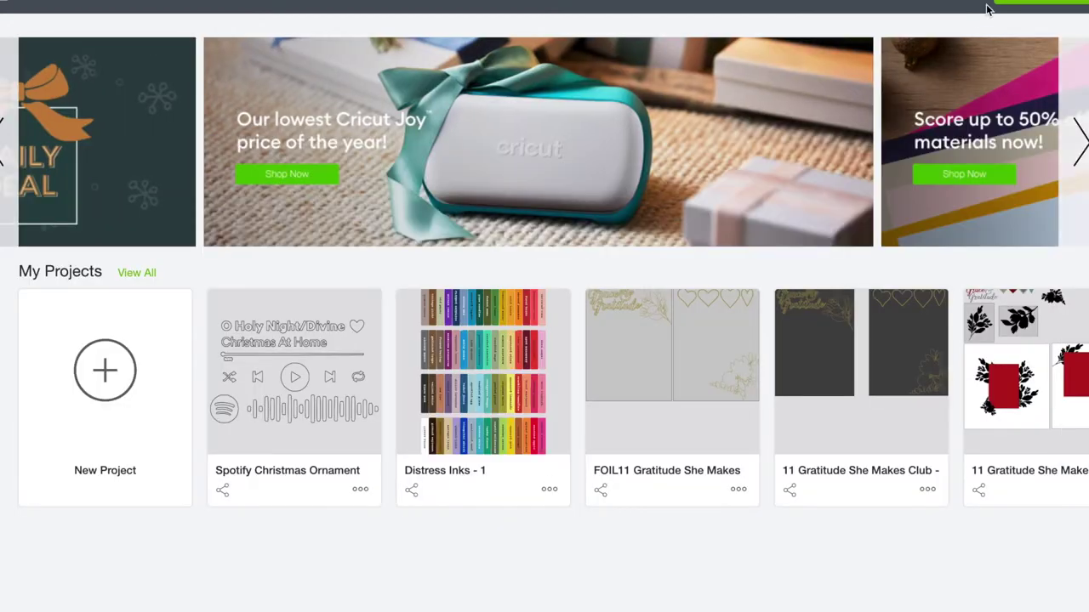
{"action": "left_click", "coordinate": [1041, 3]}
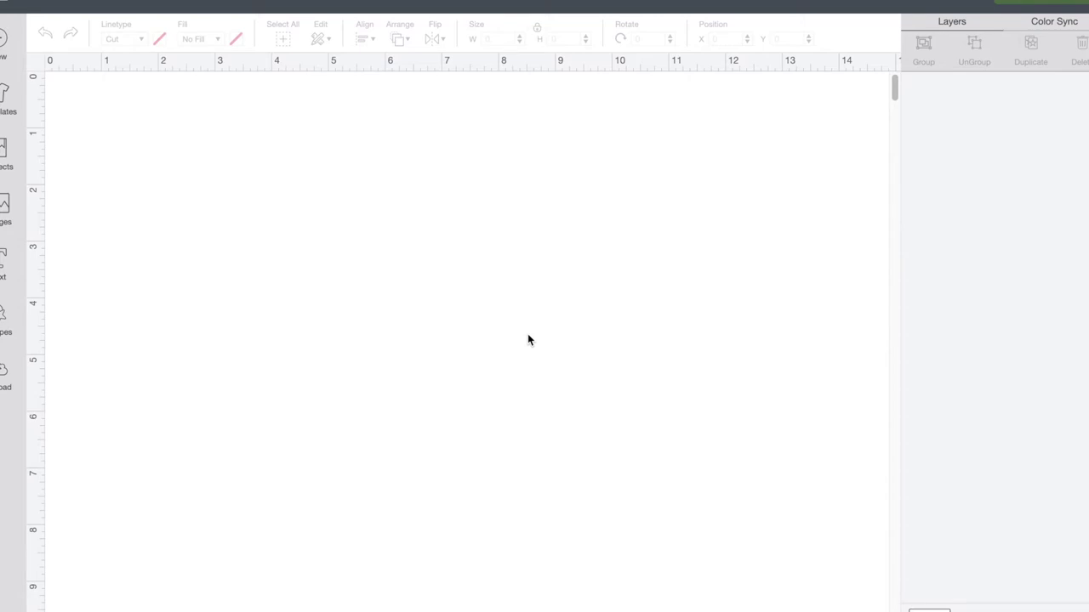
{"action": "left_click", "coordinate": [4, 379]}
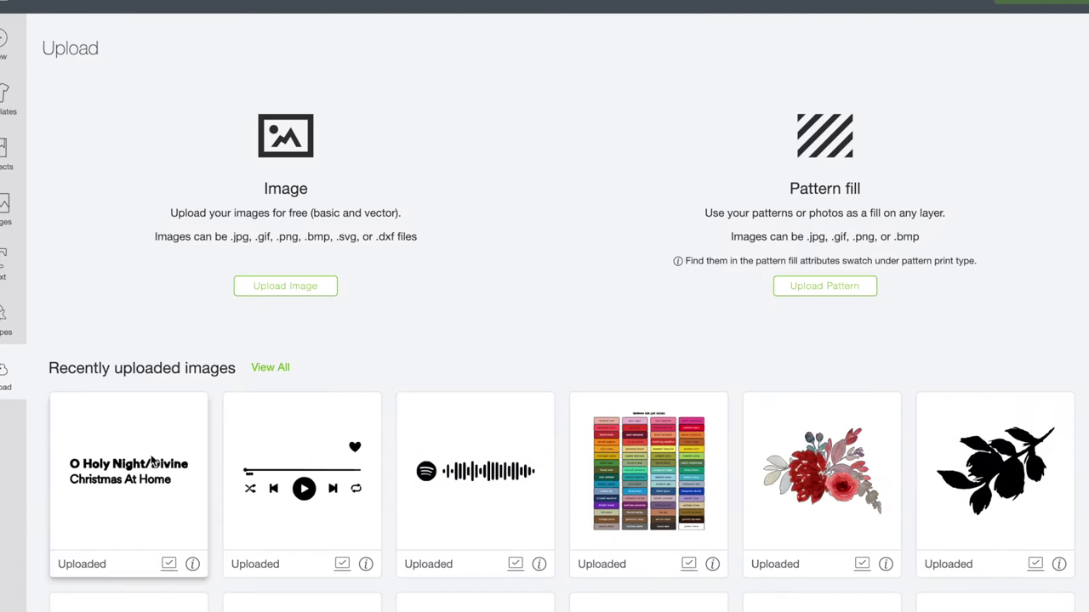
{"action": "left_click", "coordinate": [287, 289]}
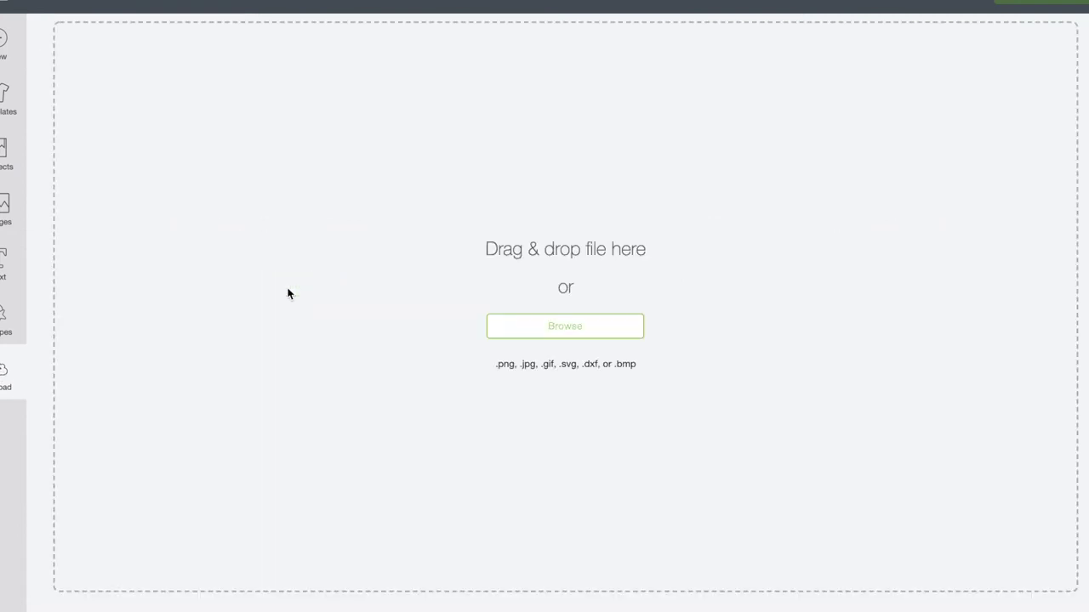
{"action": "left_click", "coordinate": [548, 326]}
{"action": "left_click", "coordinate": [404, 248]}
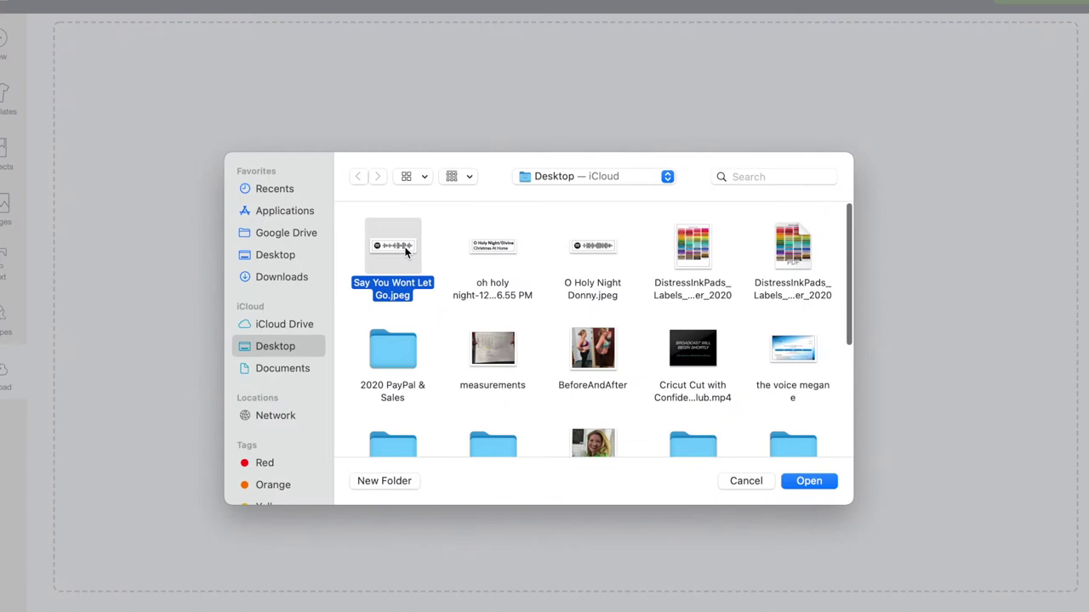
Upload the code as a moderately complex image, remove its white background, and save as a Cut image.
{"action": "left_click", "coordinate": [809, 482]}
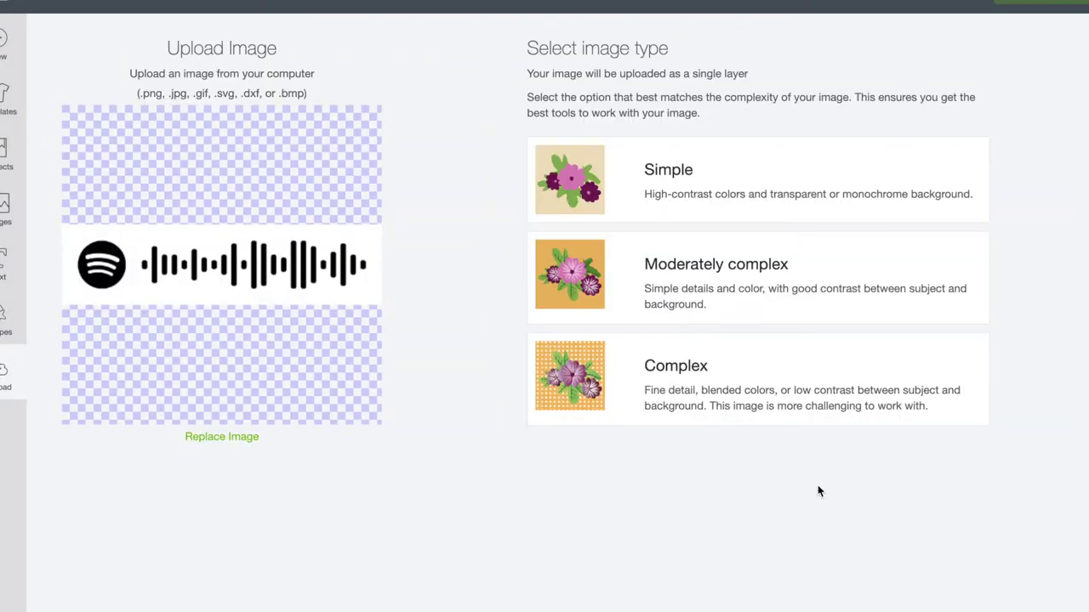
{"action": "left_click", "coordinate": [730, 279]}
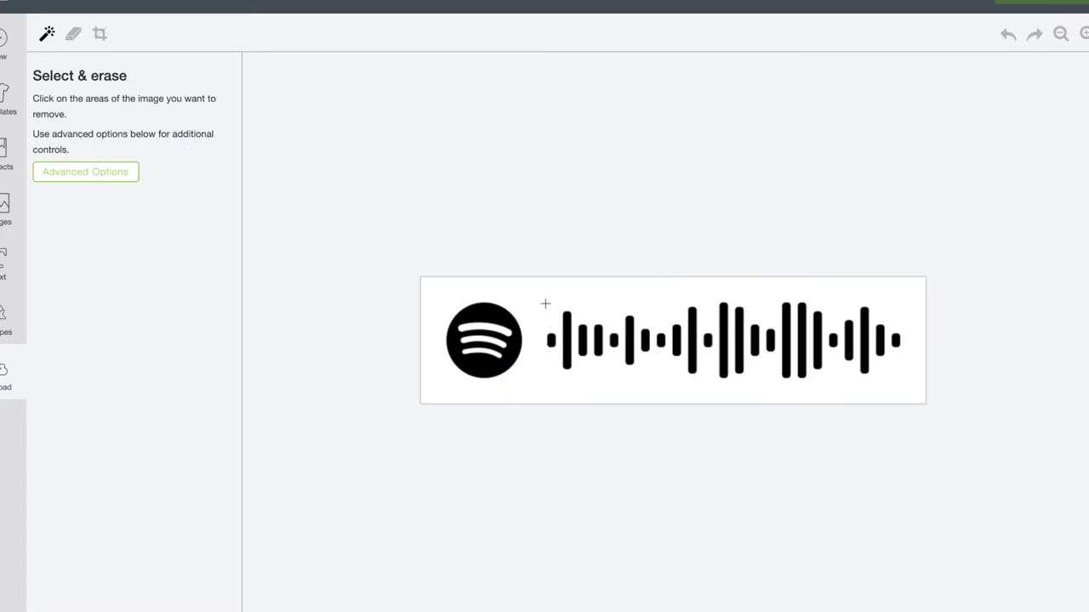
{"action": "left_click", "coordinate": [545, 304]}
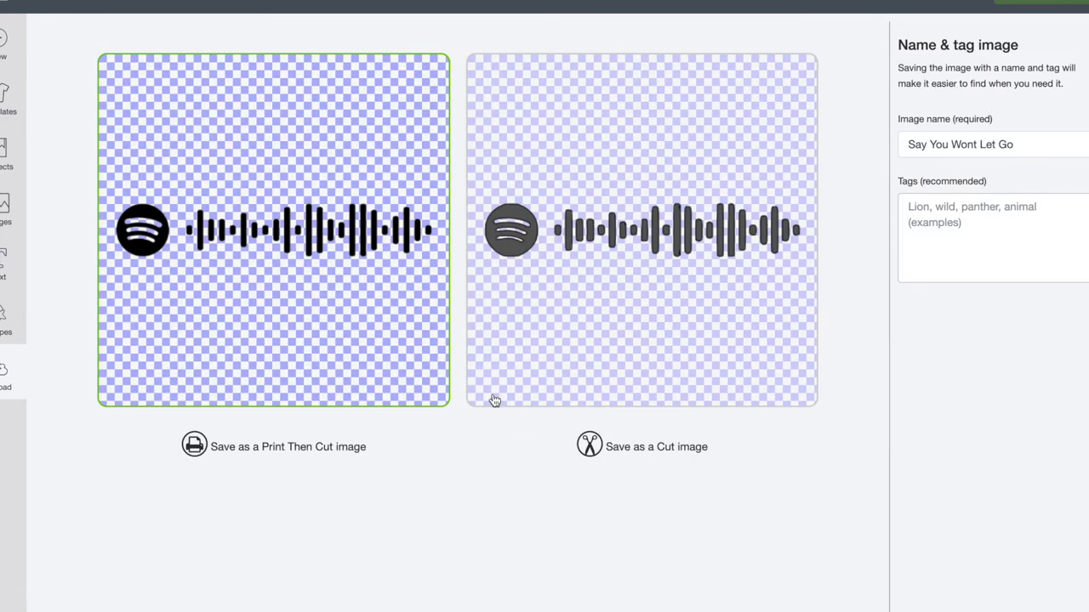
{"action": "left_click", "coordinate": [685, 405]}
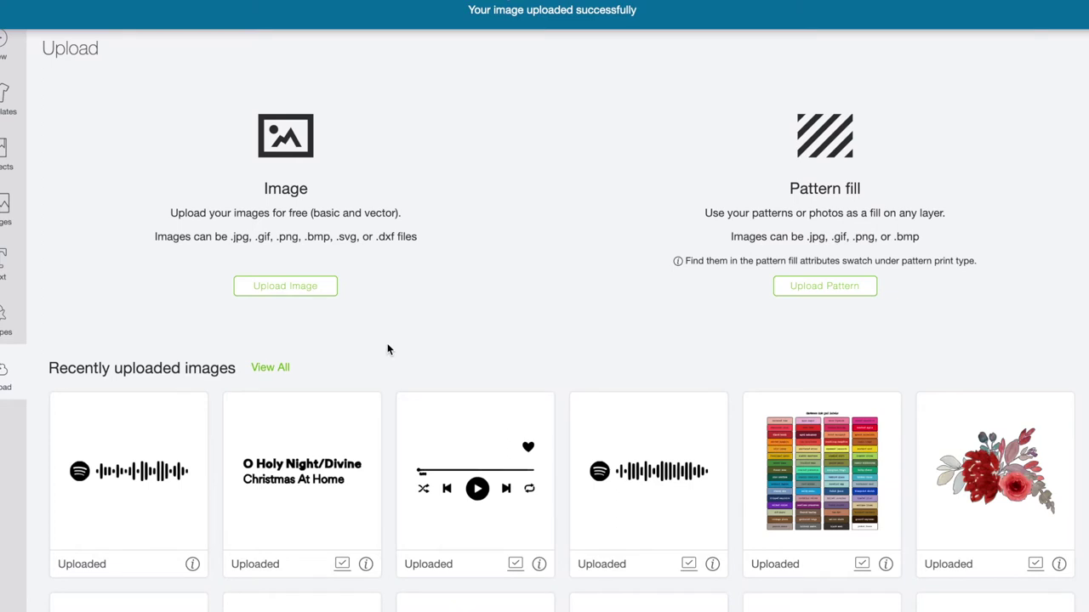
Insert the uploaded Spotify code and enlarge it to about 10.77 inches wide.
{"action": "left_click", "coordinate": [141, 450]}
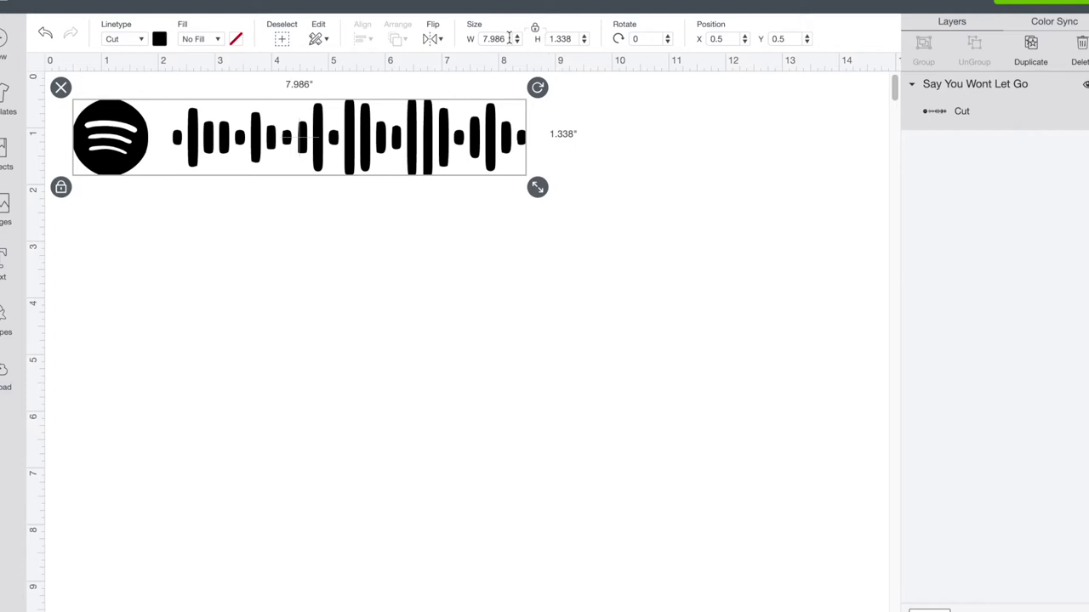
{"action": "left_click", "coordinate": [509, 39]}
{"action": "type", "text": "10.77"}
{"action": "key", "text": "Return"}
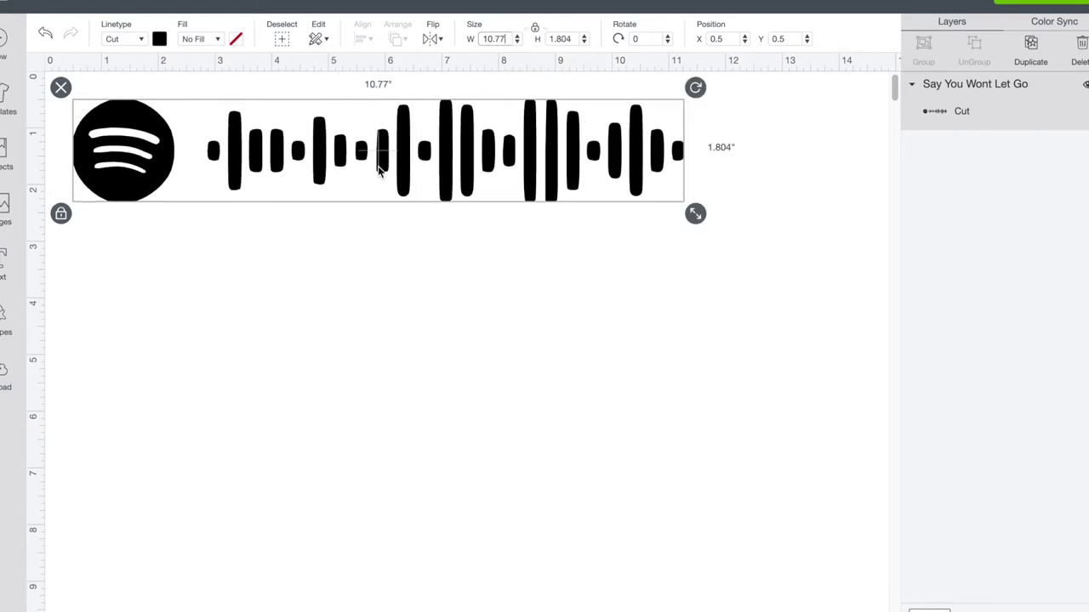
Switch the code's linetype from Cut to Draw and deselect it.
{"action": "left_click", "coordinate": [141, 40]}
{"action": "left_click", "coordinate": [142, 81]}
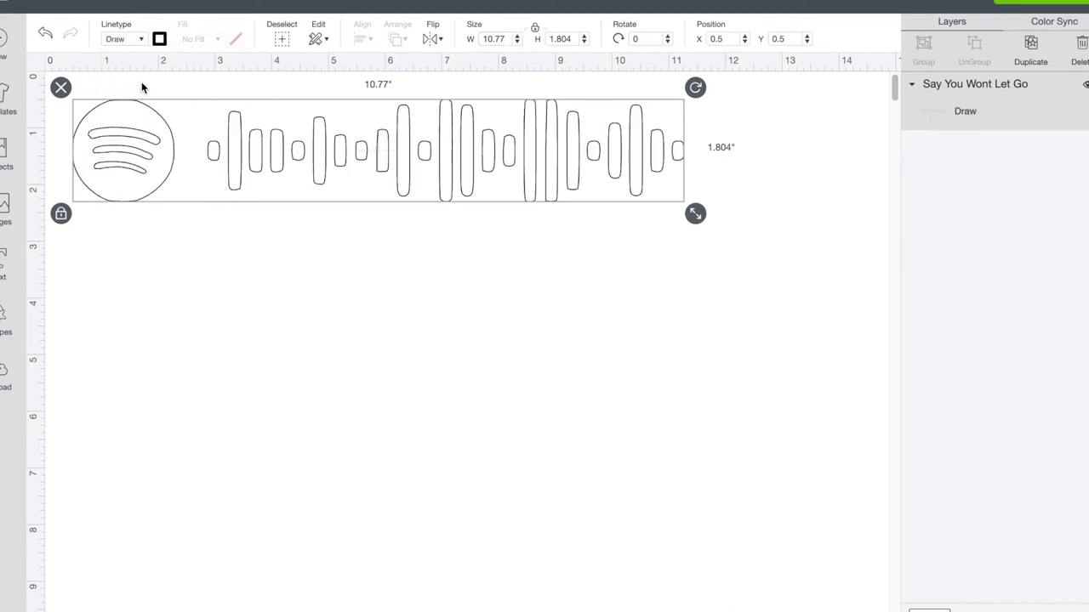
{"action": "left_click", "coordinate": [160, 39]}
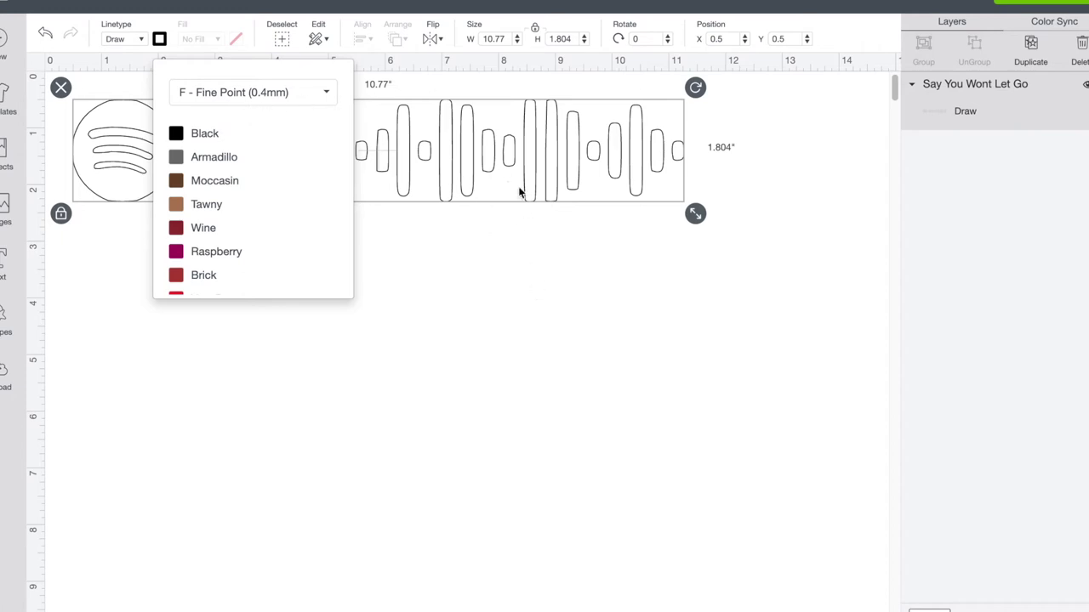
{"action": "left_click", "coordinate": [525, 317]}
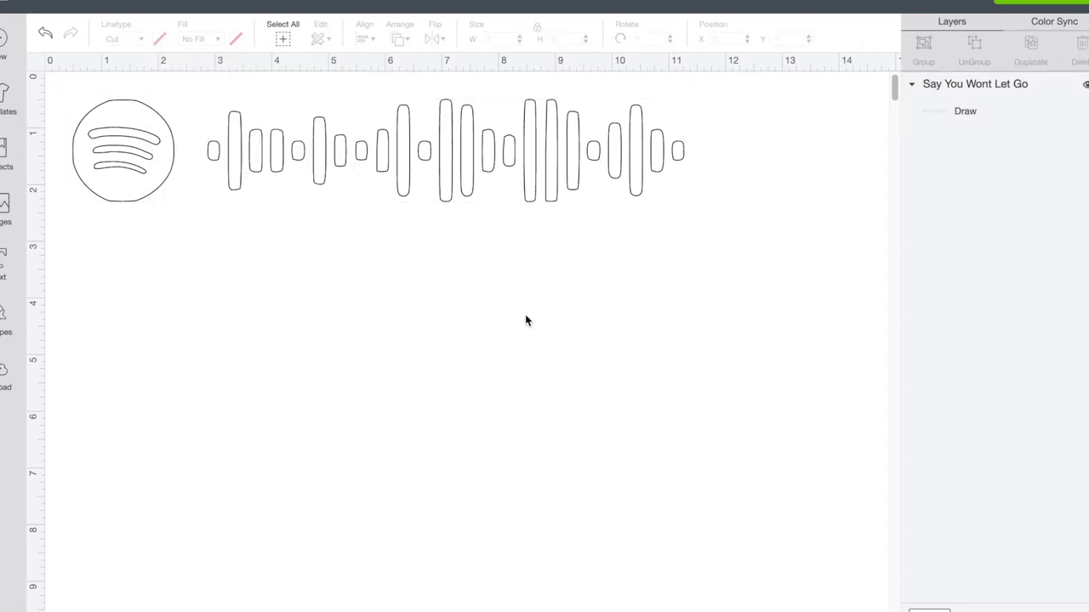
After a quick mat preview, add a circle and stretch it into a 10.736 × 3.153 in oval.
{"action": "left_click", "coordinate": [1018, 1]}
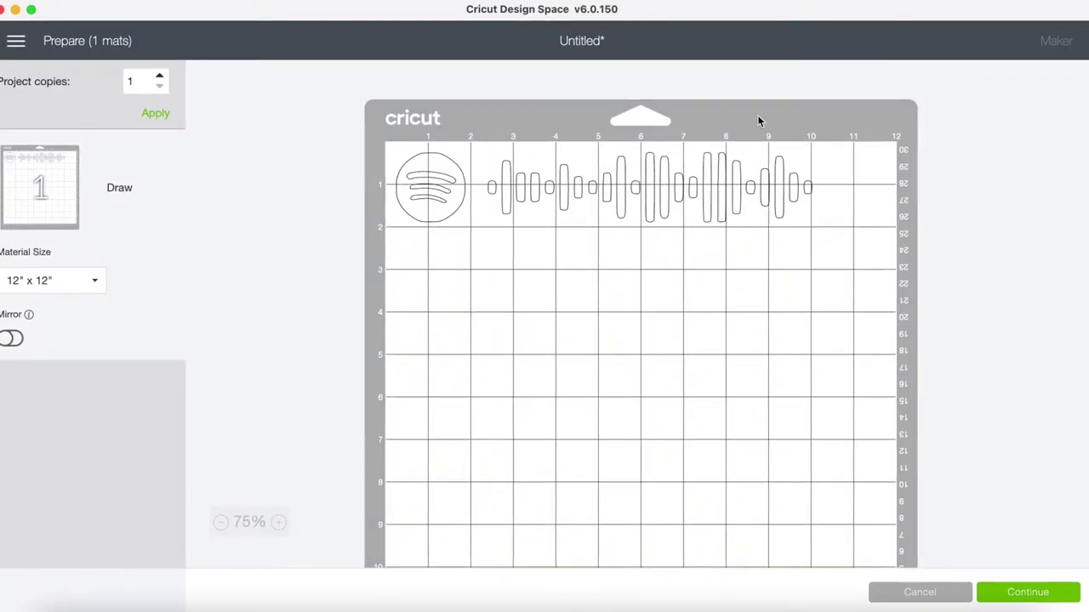
{"action": "left_click", "coordinate": [927, 591]}
{"action": "left_click", "coordinate": [494, 254]}
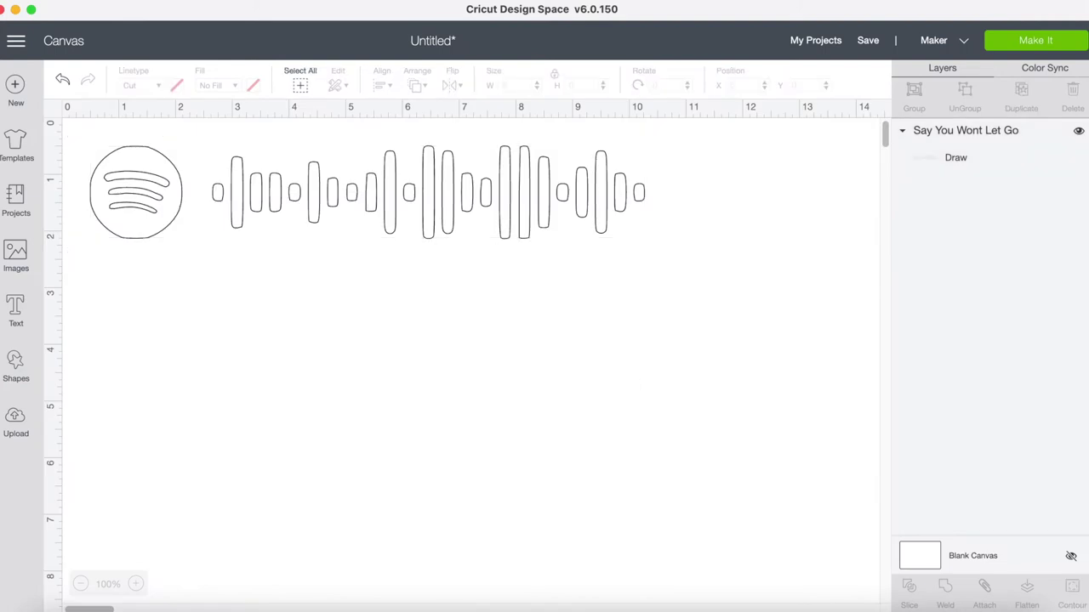
{"action": "left_click", "coordinate": [16, 368]}
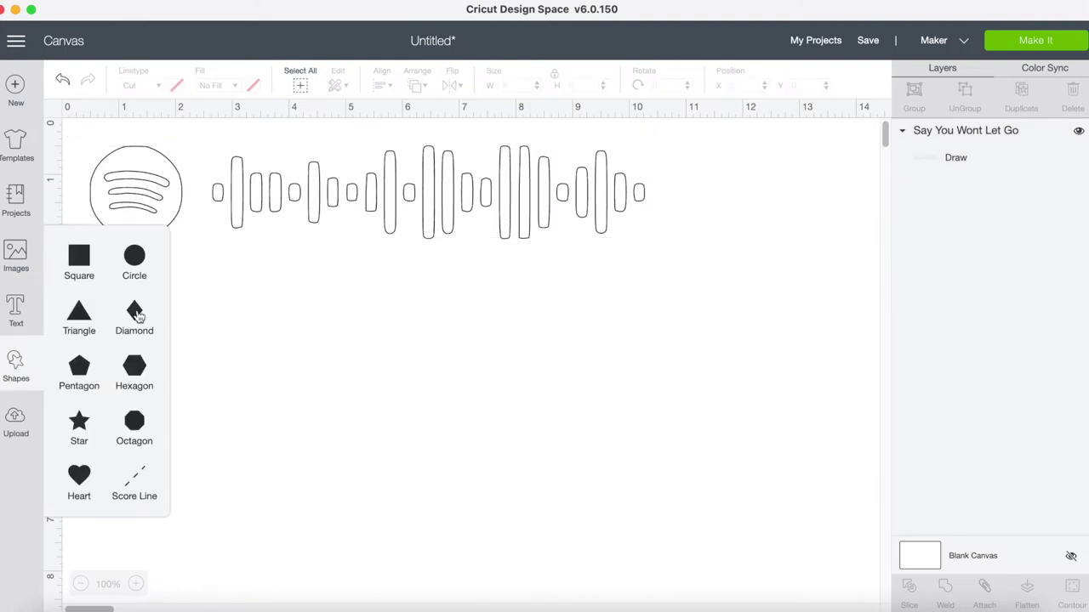
{"action": "left_click", "coordinate": [137, 255]}
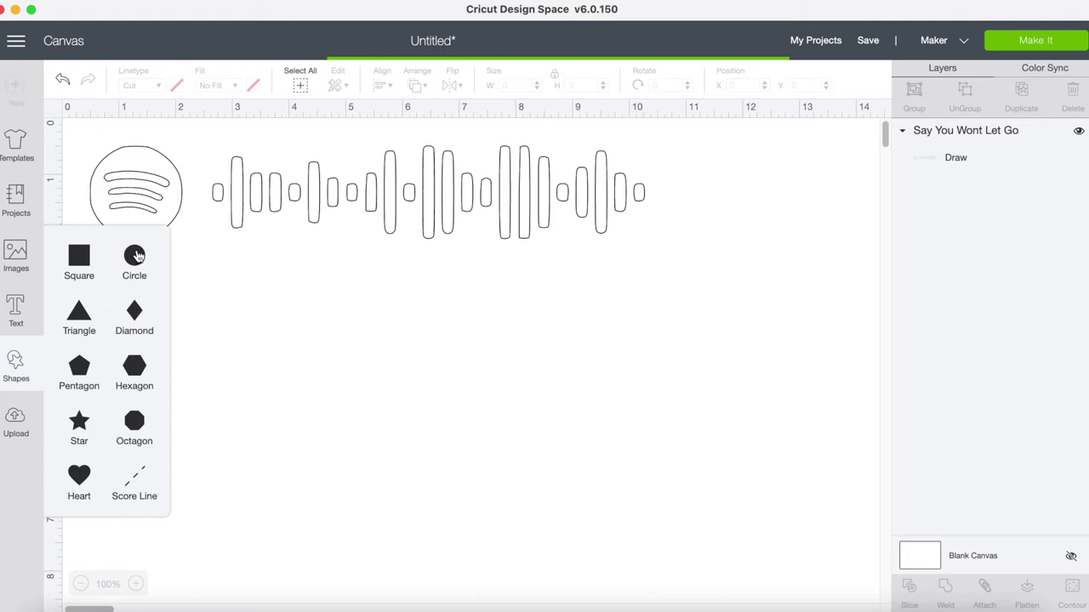
{"action": "left_click", "coordinate": [136, 255]}
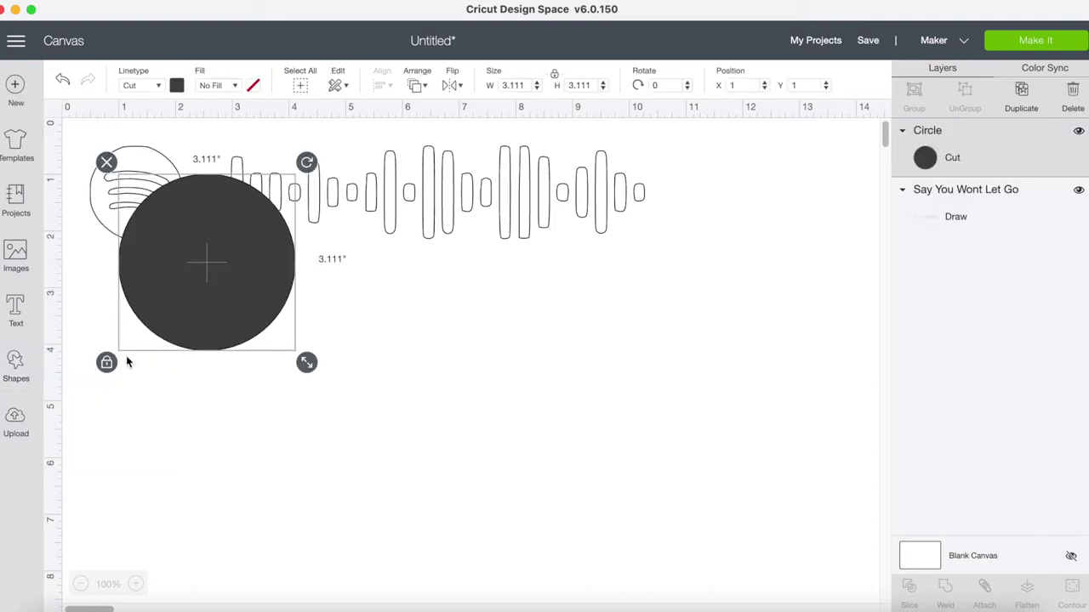
{"action": "left_click", "coordinate": [106, 363]}
{"action": "left_click_drag", "start_coordinate": [306, 363], "coordinate": [713, 328]}
{"action": "left_click_drag", "start_coordinate": [527, 231], "coordinate": [482, 189]}
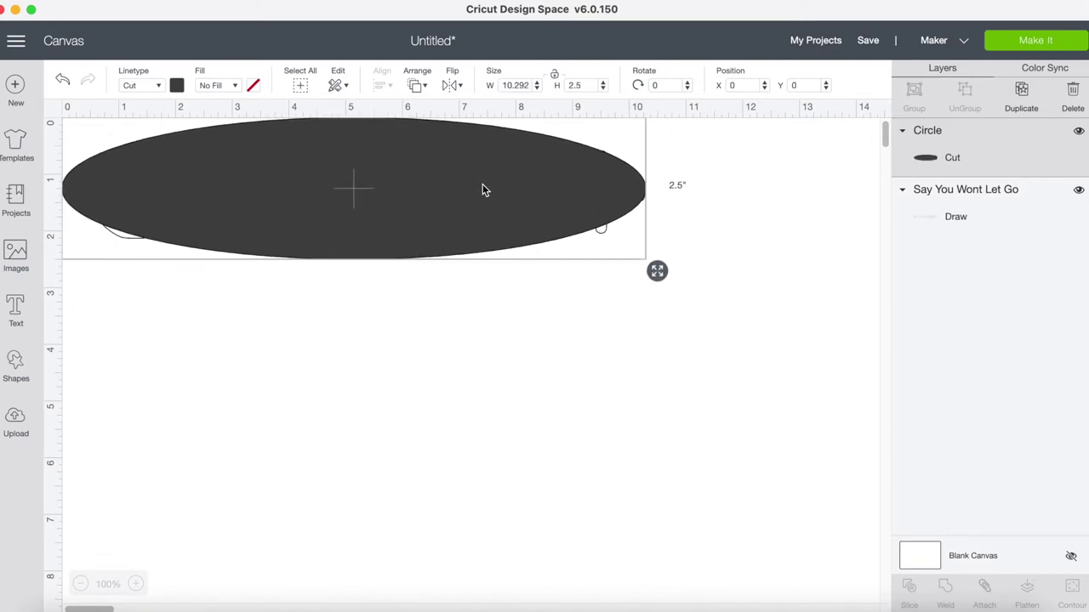
{"action": "left_click_drag", "start_coordinate": [657, 270], "coordinate": [685, 313]}
{"action": "left_click_drag", "start_coordinate": [564, 212], "coordinate": [572, 219]}
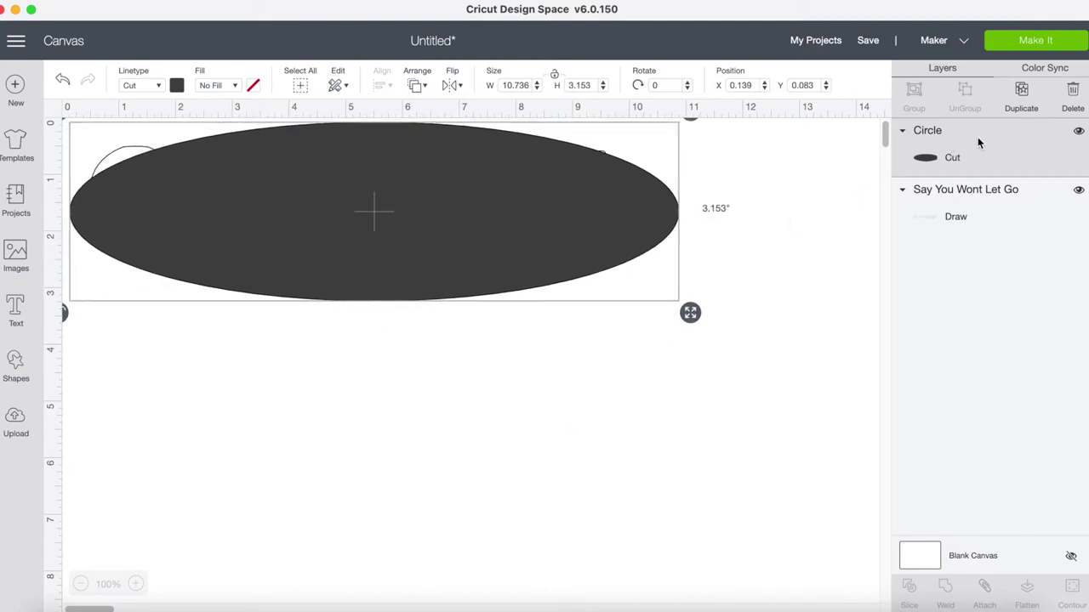
Layer the Spotify code above the oval and shrink it to 9.659 in wide, centred inside.
{"action": "left_click_drag", "start_coordinate": [981, 201], "coordinate": [976, 141]}
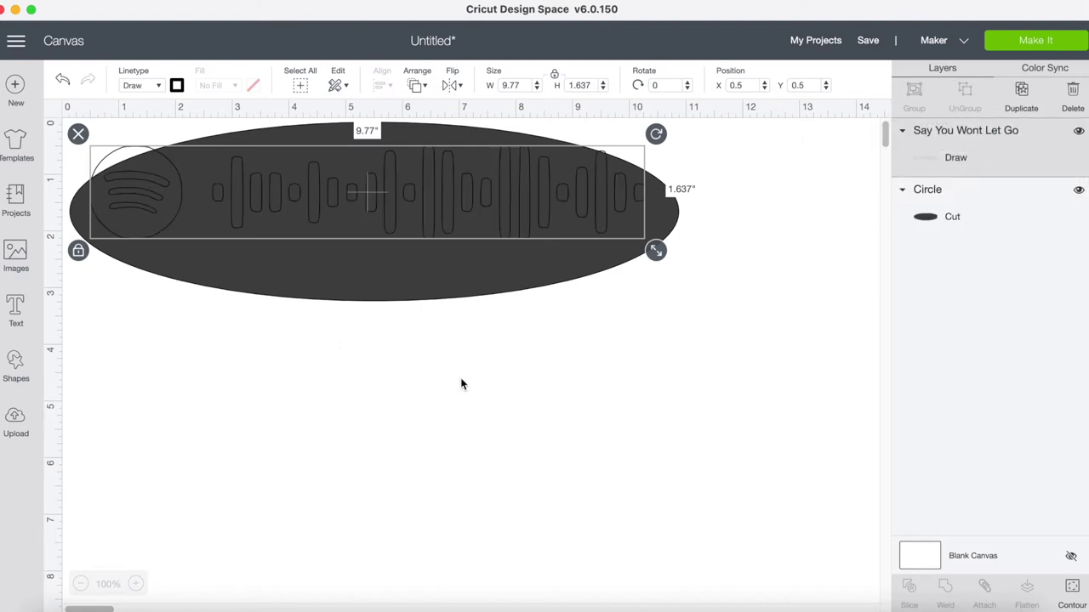
{"action": "left_click", "coordinate": [630, 375]}
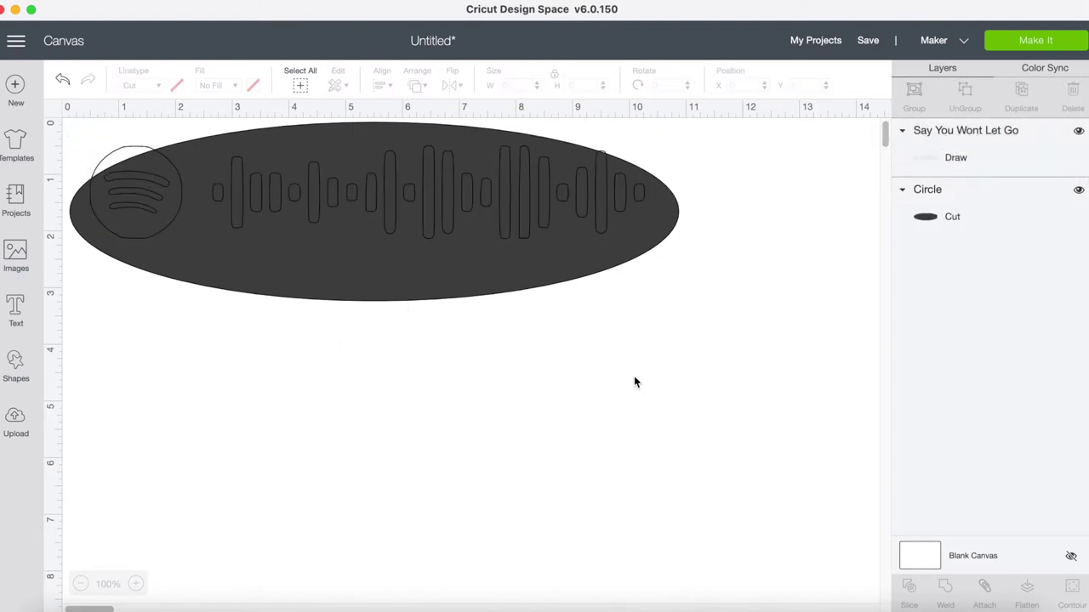
{"action": "left_click_drag", "start_coordinate": [481, 214], "coordinate": [495, 226]}
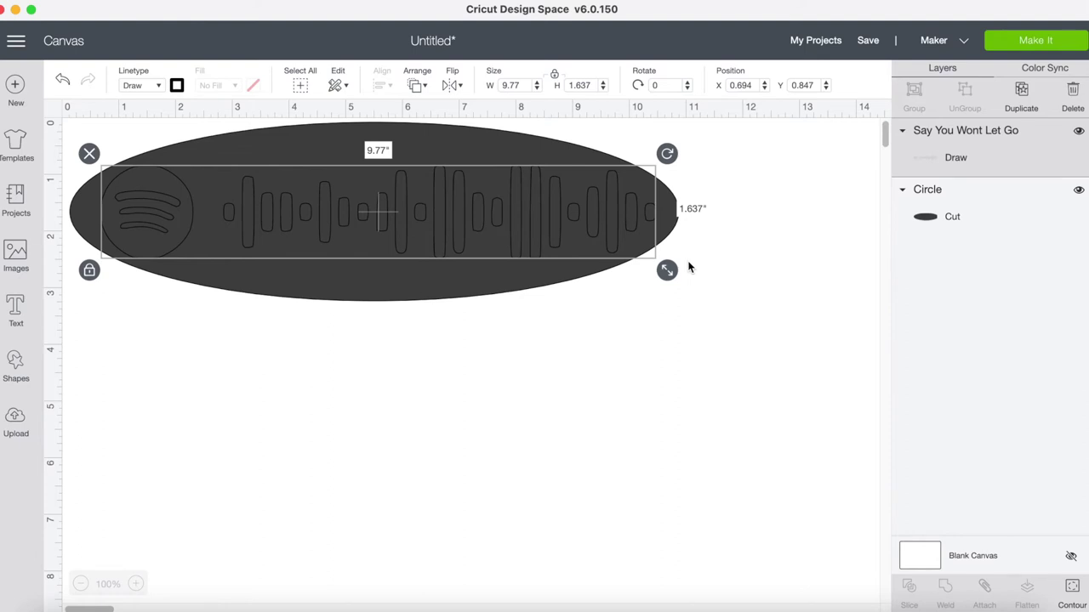
{"action": "left_click_drag", "start_coordinate": [667, 270], "coordinate": [664, 271]}
{"action": "left_click_drag", "start_coordinate": [487, 221], "coordinate": [493, 225]}
Resize and nudge the oval alone to 10.194 × 3.153 in around the code.
{"action": "left_click", "coordinate": [545, 334]}
{"action": "left_click", "coordinate": [499, 287]}
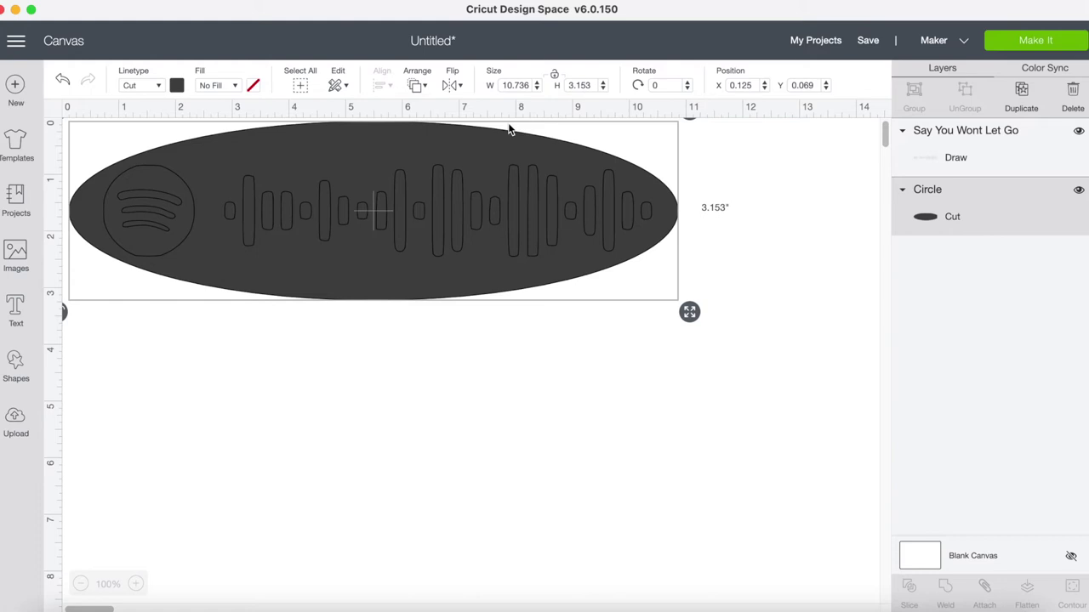
{"action": "left_click_drag", "start_coordinate": [690, 312], "coordinate": [675, 315]}
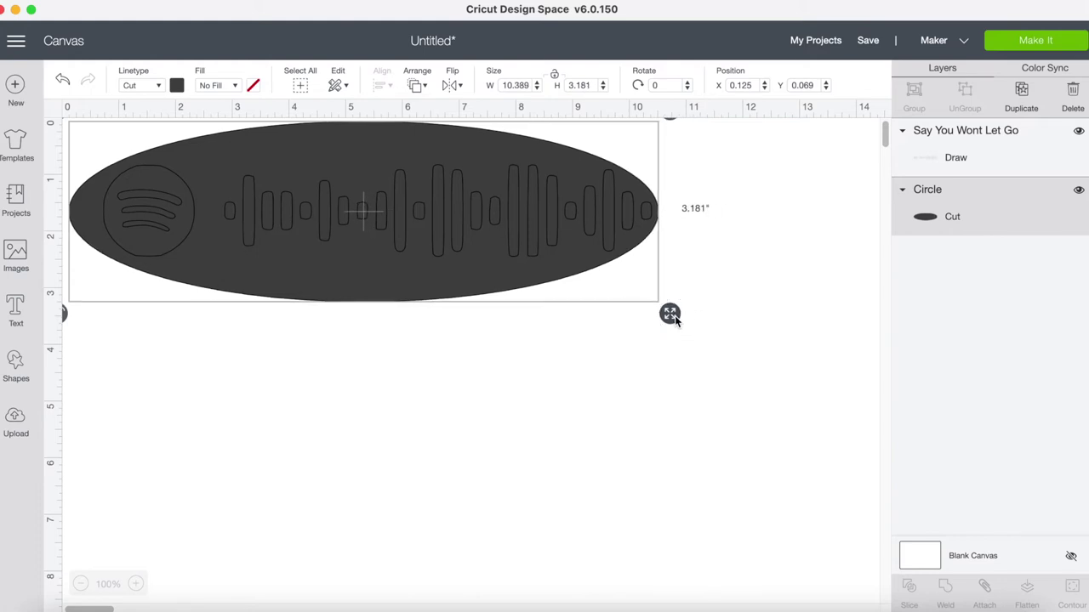
{"action": "left_click_drag", "start_coordinate": [350, 281], "coordinate": [356, 283]}
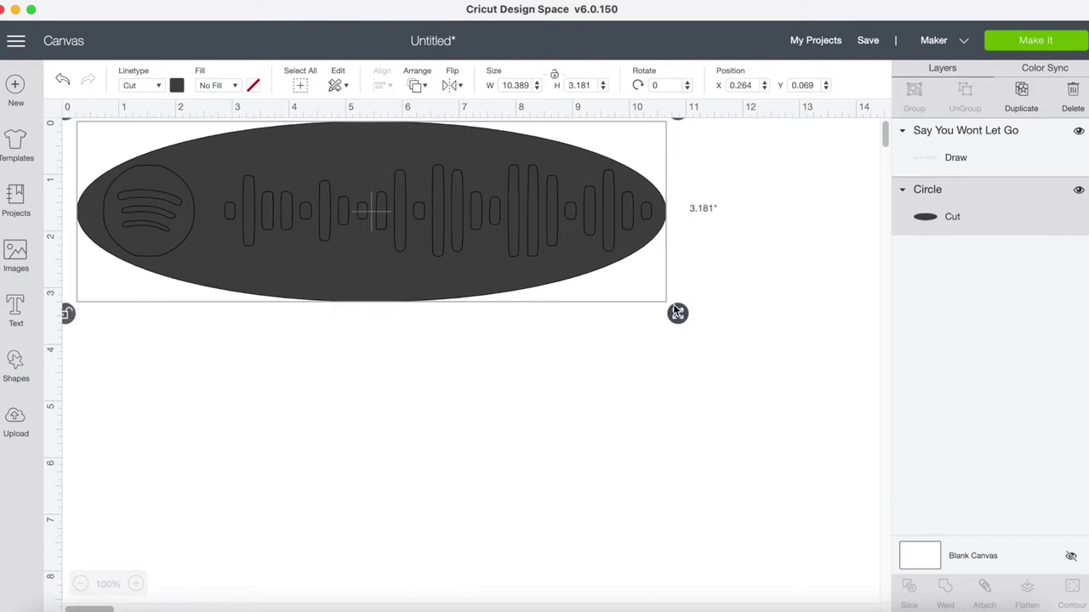
{"action": "mouse_move", "coordinate": [677, 311]}
{"action": "left_mouse_down"}
{"action": "mouse_move", "coordinate": [654, 310]}
{"action": "mouse_move", "coordinate": [667, 311]}
{"action": "left_mouse_up"}
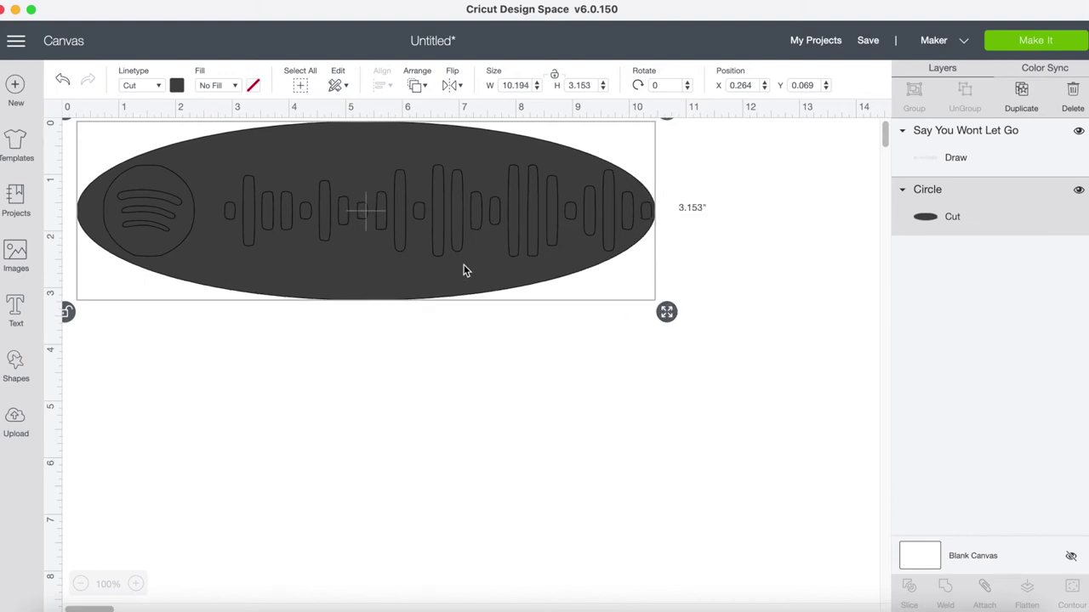
{"action": "left_click_drag", "start_coordinate": [459, 269], "coordinate": [464, 270]}
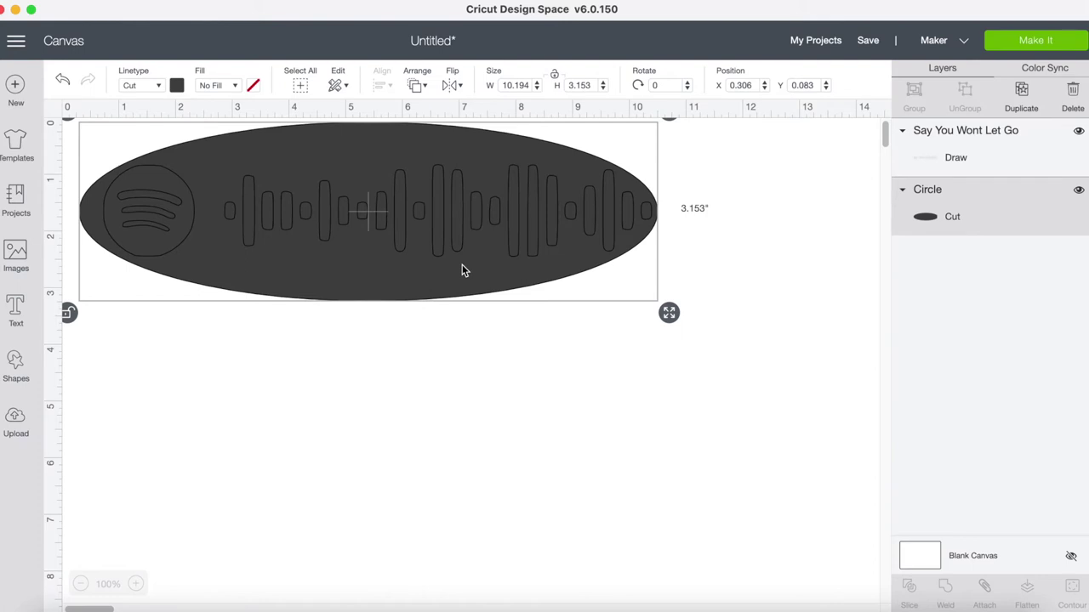
Select the oval and code together and scale them to 9.889 × 3.058 in.
{"action": "left_click_drag", "start_coordinate": [559, 394], "coordinate": [437, 162]}
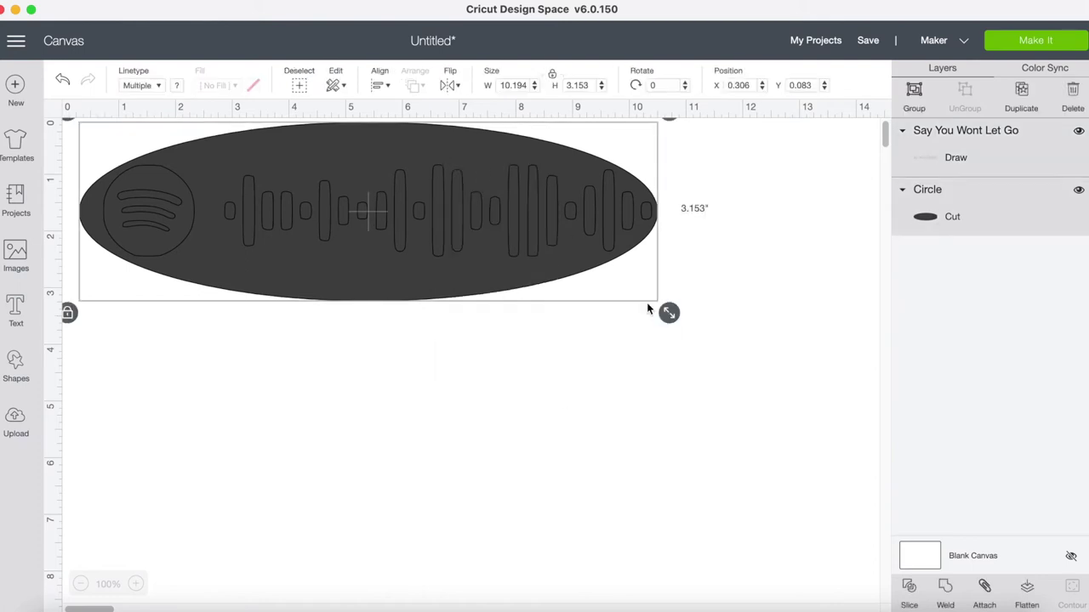
{"action": "left_click_drag", "start_coordinate": [673, 323], "coordinate": [655, 313]}
{"action": "left_click", "coordinate": [626, 344]}
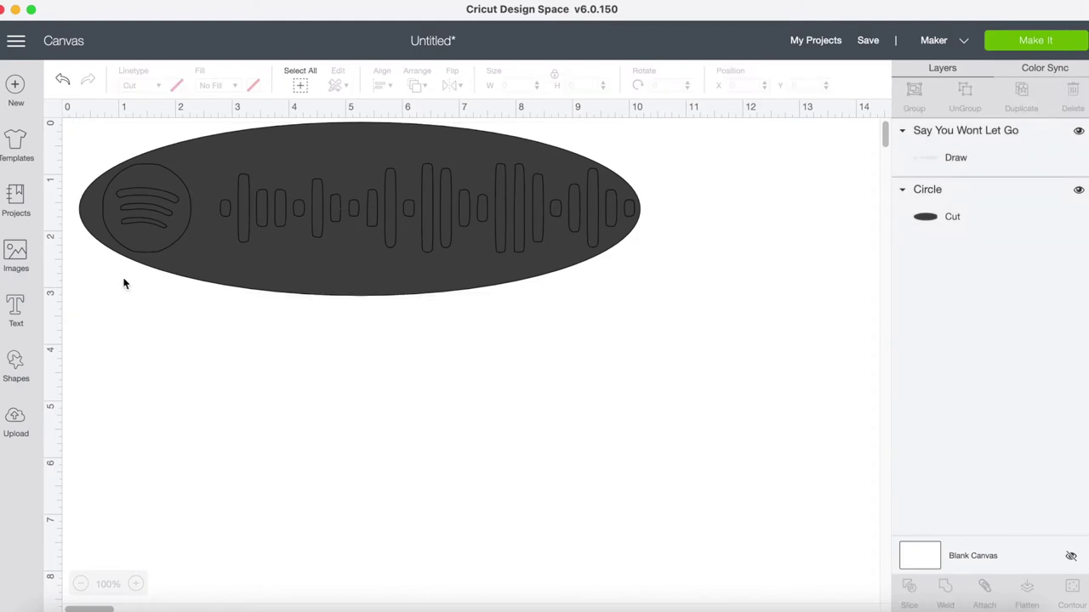
Add a 0.333 in circle at the oval's left end, undoing an accidental oval move.
{"action": "left_click", "coordinate": [16, 364]}
{"action": "left_click", "coordinate": [136, 257]}
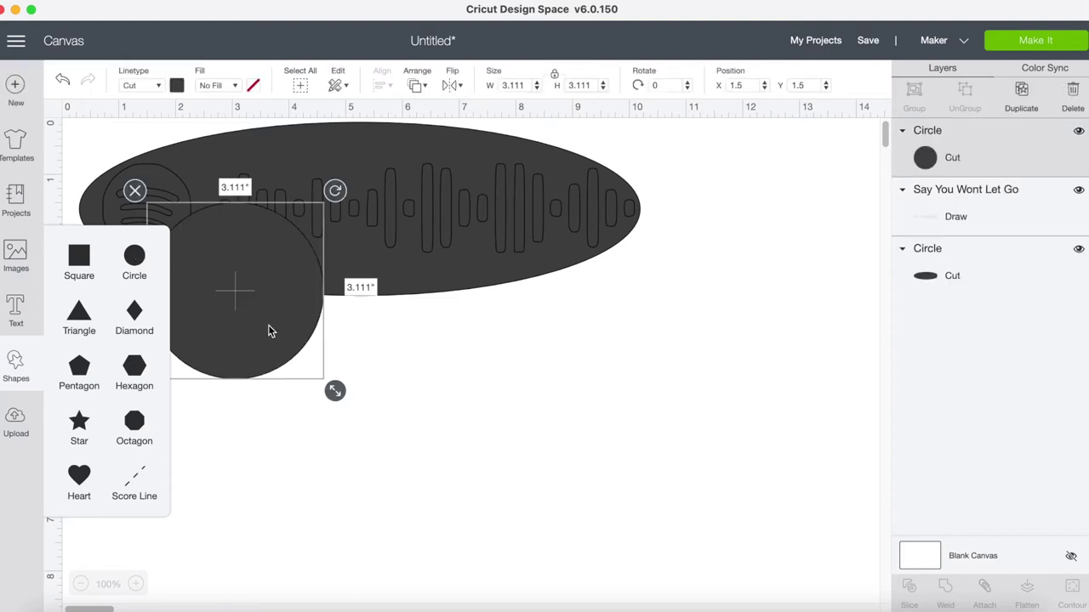
{"action": "left_click_drag", "start_coordinate": [333, 396], "coordinate": [129, 255]}
{"action": "left_click_drag", "start_coordinate": [162, 213], "coordinate": [89, 206]}
{"action": "left_click", "coordinate": [133, 362]}
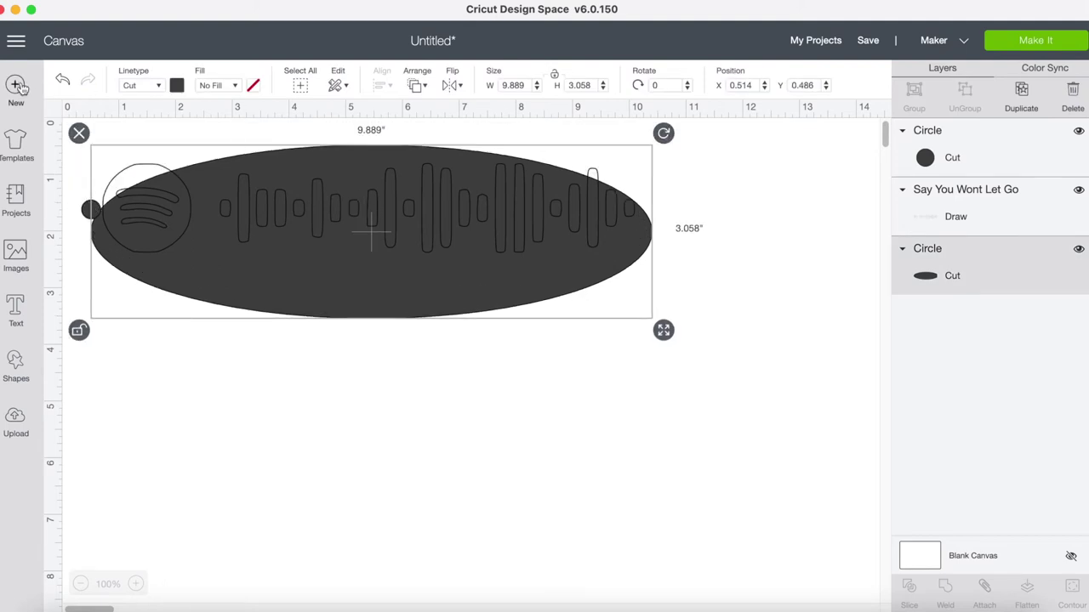
{"action": "left_click", "coordinate": [62, 78]}
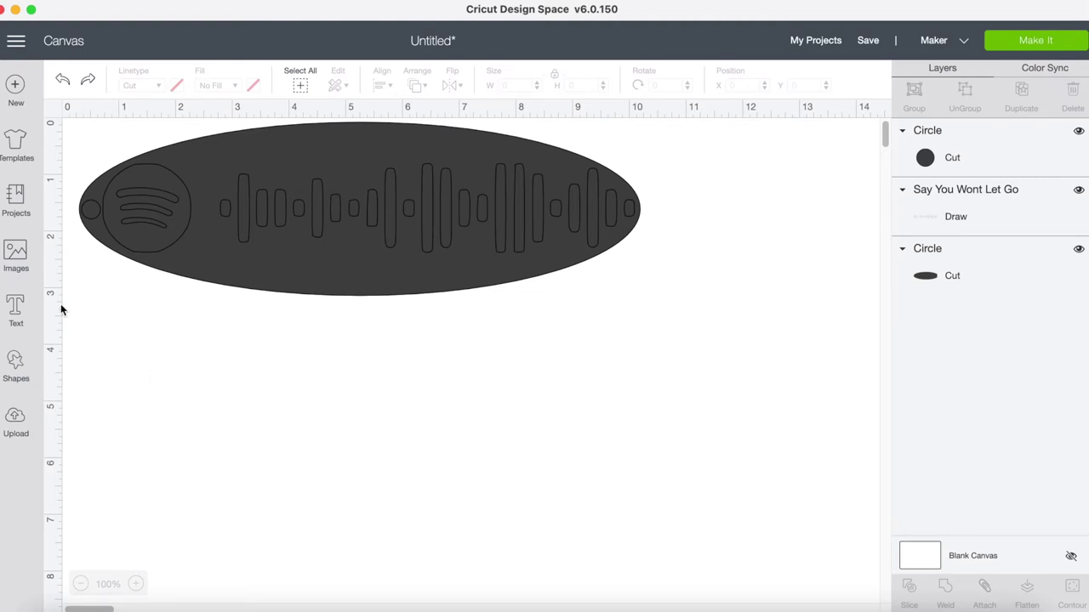
Move the Say You Wont Let Go layer to the top, then select the small circle with the oval.
{"action": "left_click", "coordinate": [997, 191]}
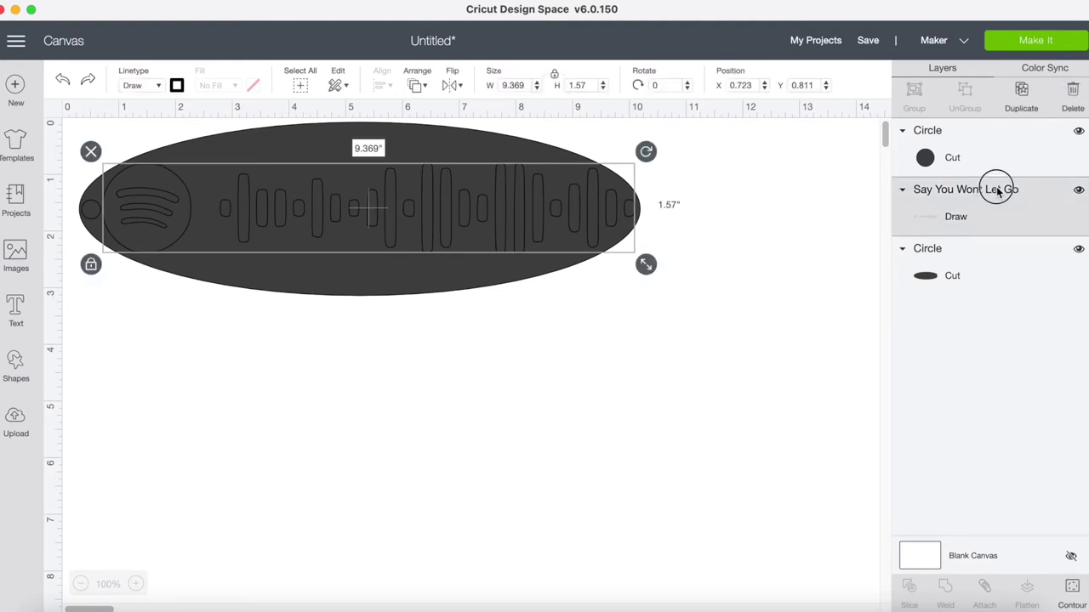
{"action": "left_click_drag", "start_coordinate": [998, 192], "coordinate": [988, 150]}
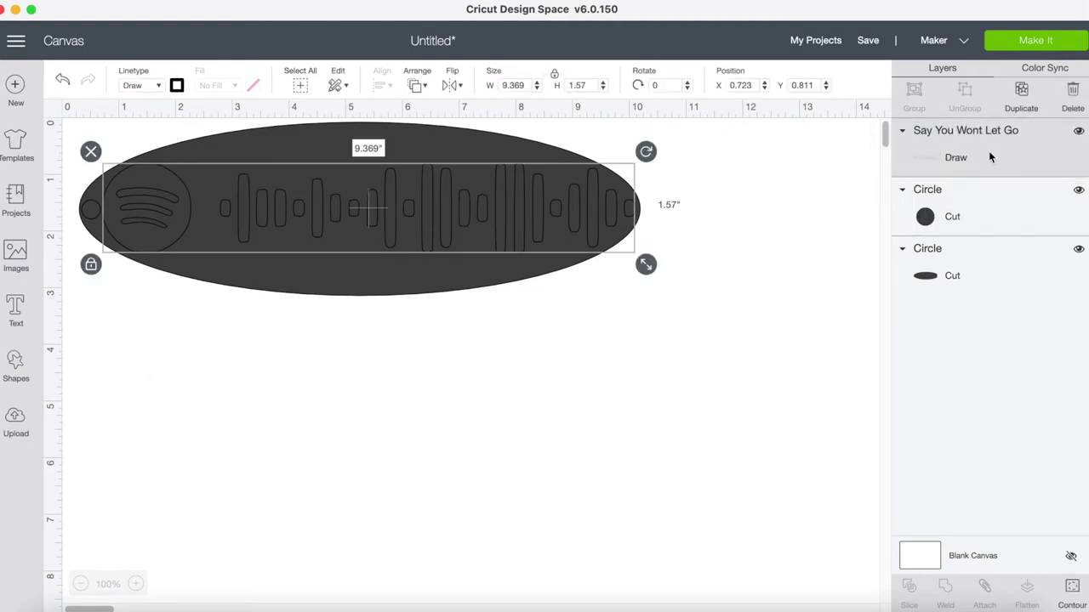
{"action": "left_click", "coordinate": [972, 200]}
{"action": "key", "text": "shift+Down"}
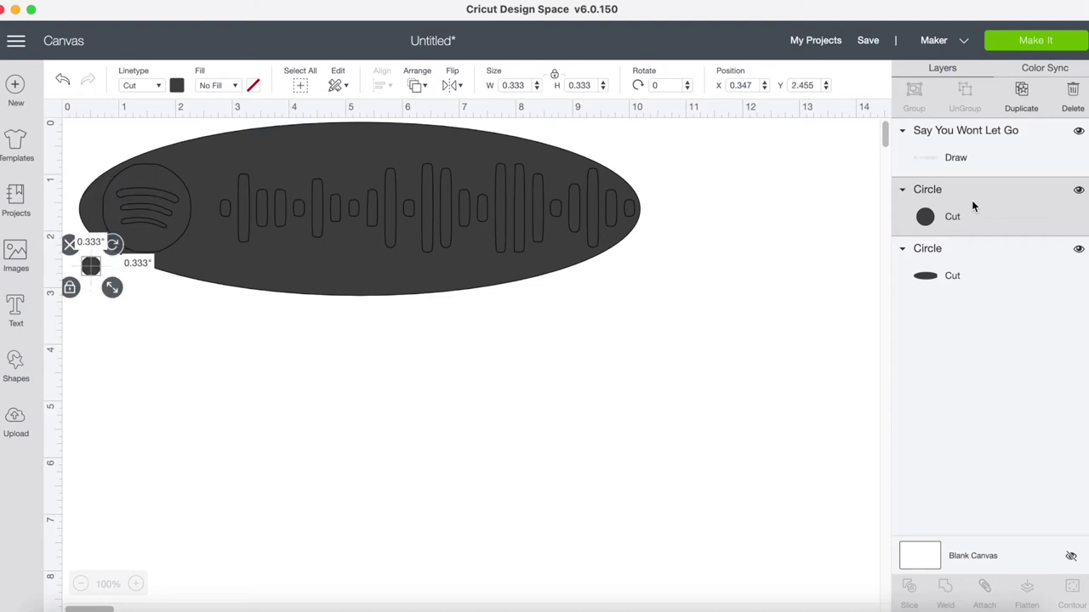
{"action": "left_click", "coordinate": [62, 79]}
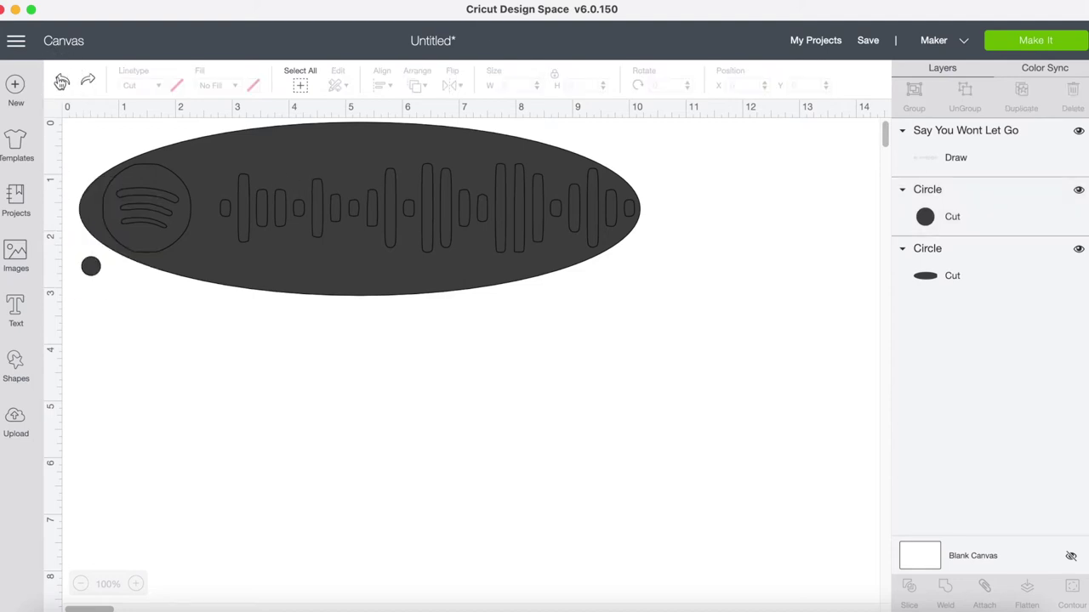
{"action": "left_click", "coordinate": [942, 219]}
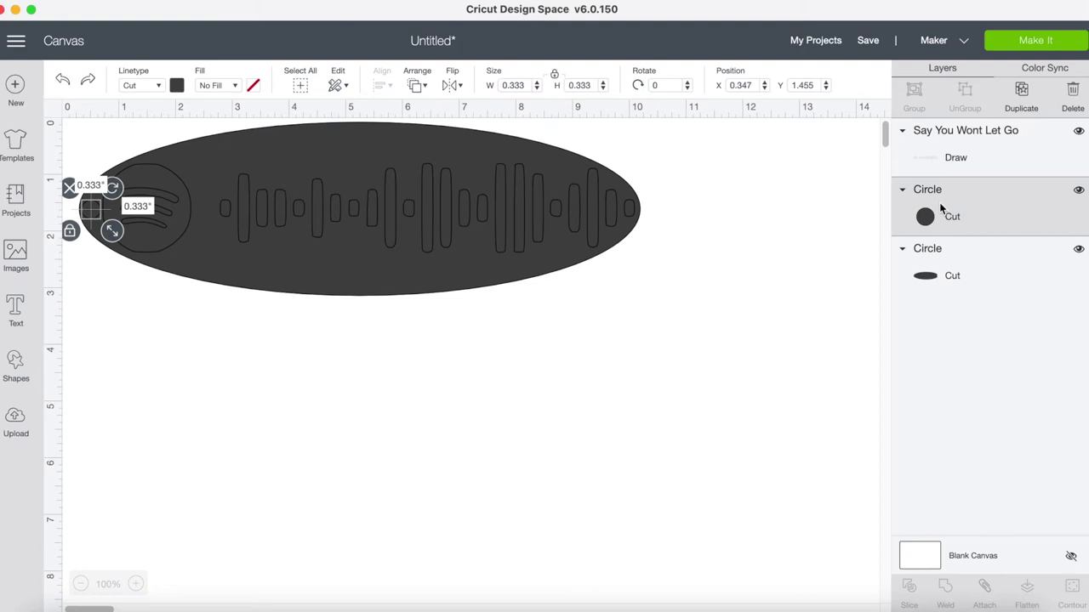
{"action": "left_click", "coordinate": [947, 280], "text": "shift"}
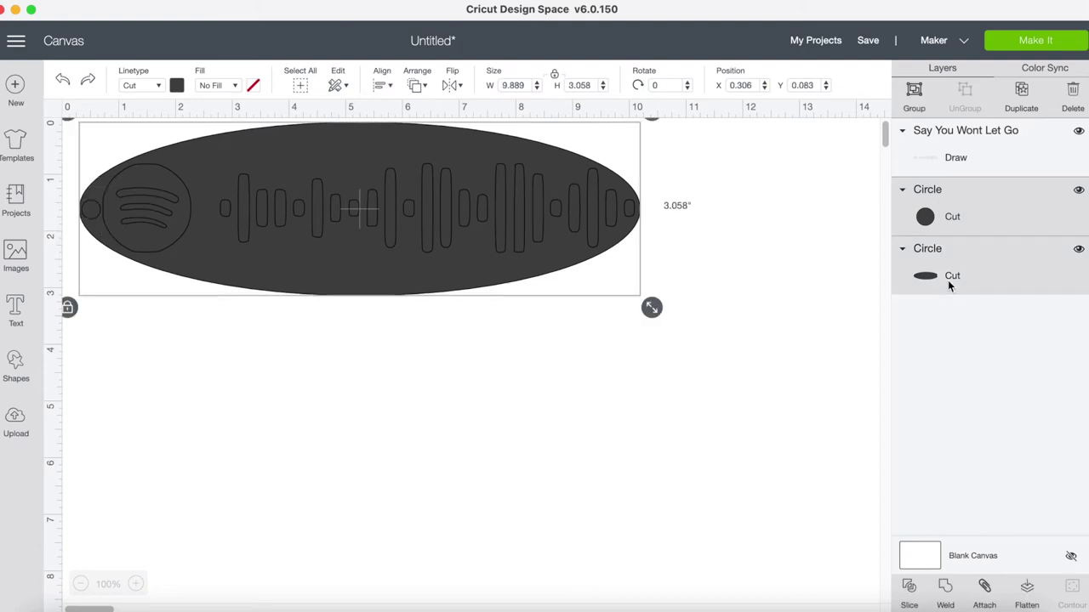
Slice the small circle out of the oval and delete the leftover circle pieces.
{"action": "left_click", "coordinate": [909, 588]}
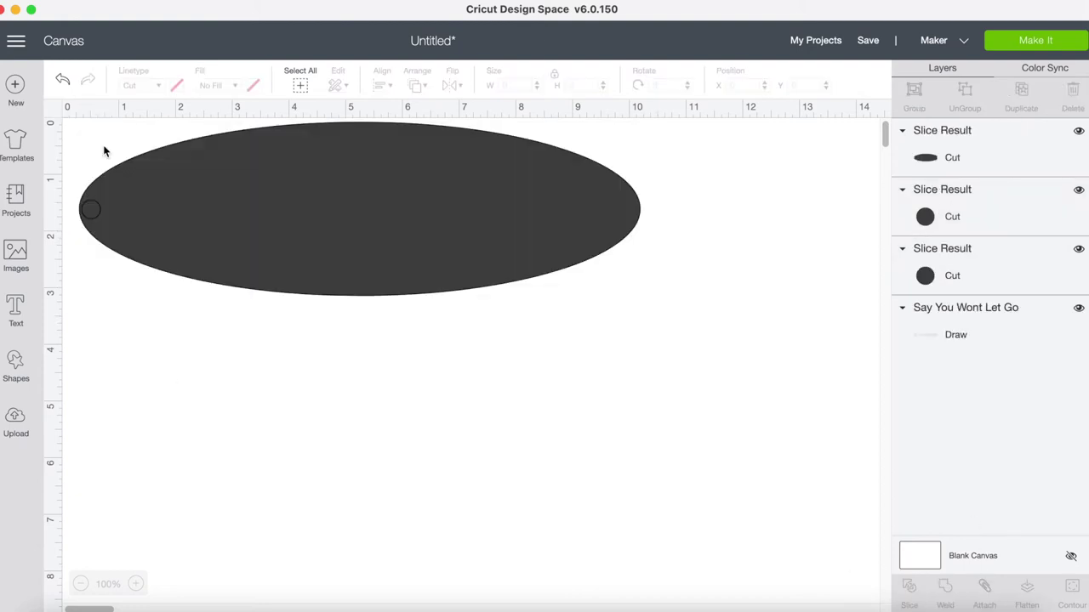
{"action": "left_click", "coordinate": [95, 207]}
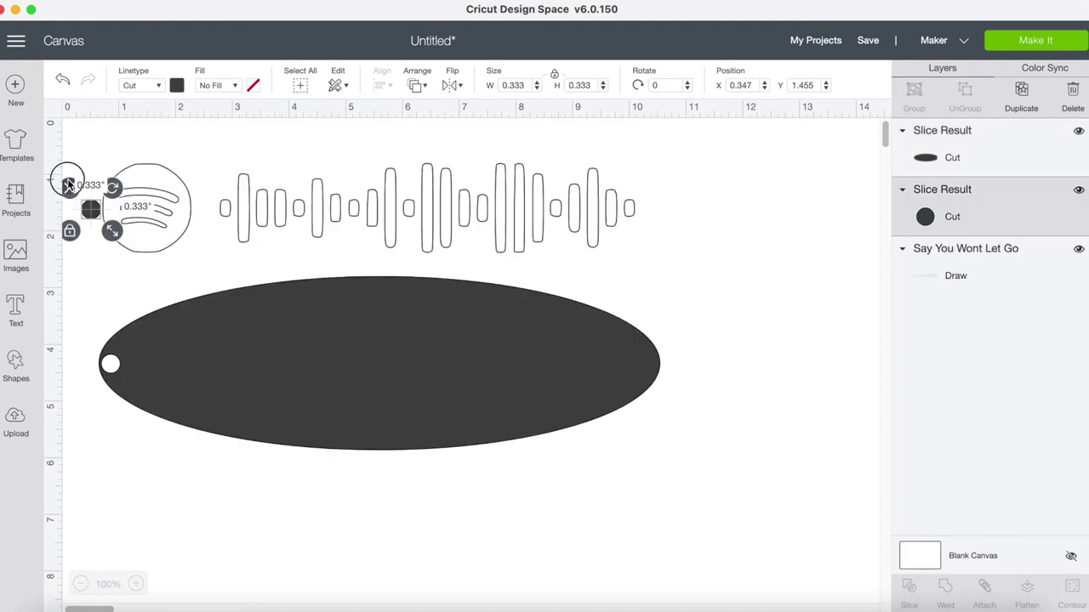
{"action": "key", "text": "Delete"}
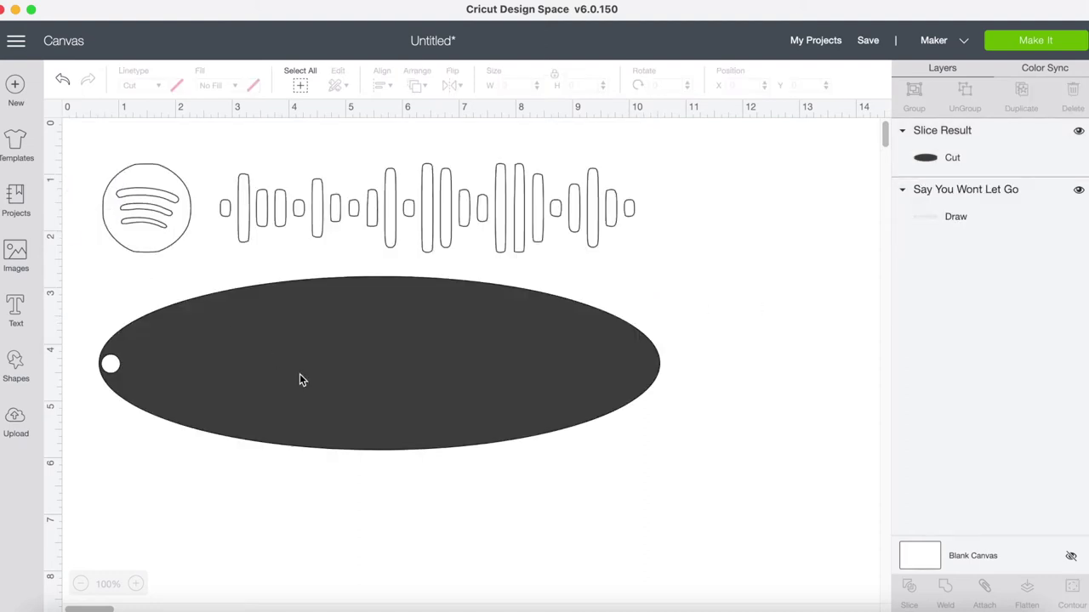
Realign the holed oval under the Spotify code, keeping the code on top, and select both.
{"action": "left_click_drag", "start_coordinate": [359, 394], "coordinate": [331, 253]}
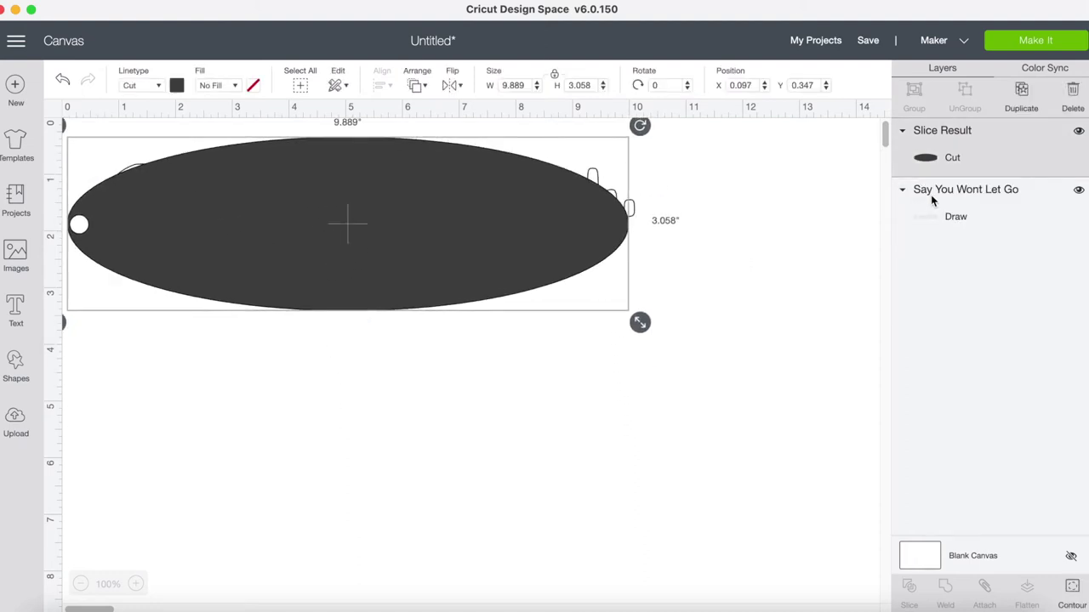
{"action": "left_click_drag", "start_coordinate": [931, 201], "coordinate": [934, 132]}
{"action": "left_click_drag", "start_coordinate": [428, 288], "coordinate": [439, 276]}
{"action": "left_click", "coordinate": [464, 358]}
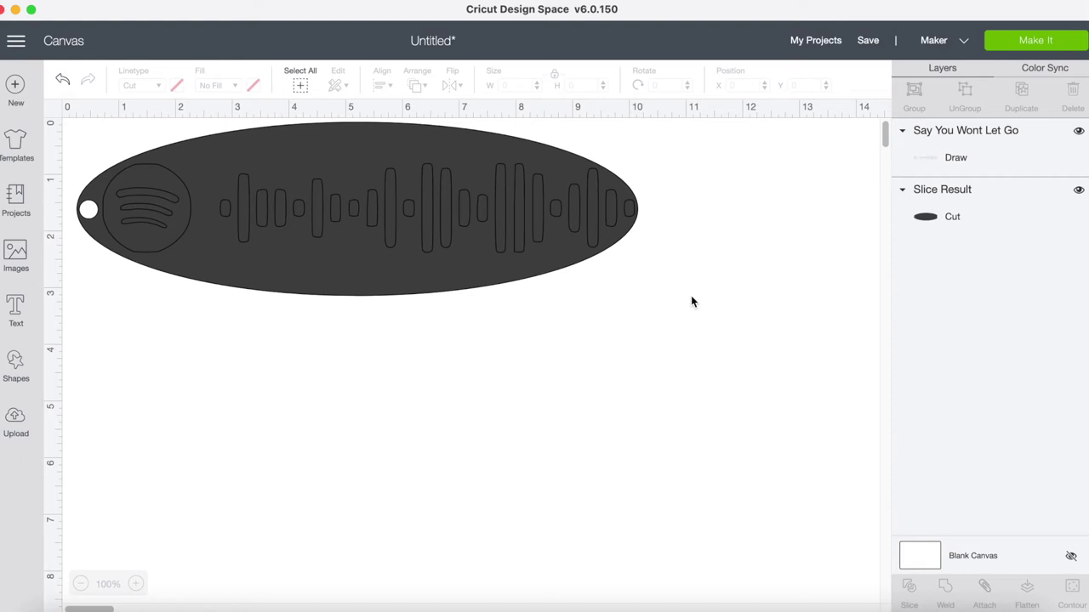
{"action": "left_click_drag", "start_coordinate": [697, 299], "coordinate": [516, 174]}
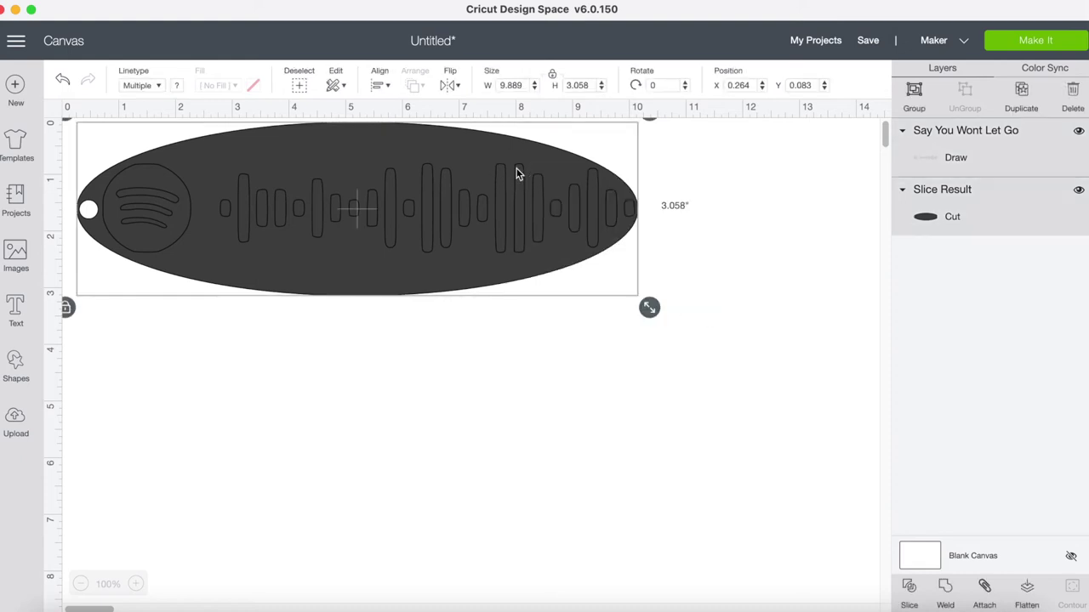
Attach the Spotify code to the holed oval and send it to the mat preview.
{"action": "left_click", "coordinate": [985, 591]}
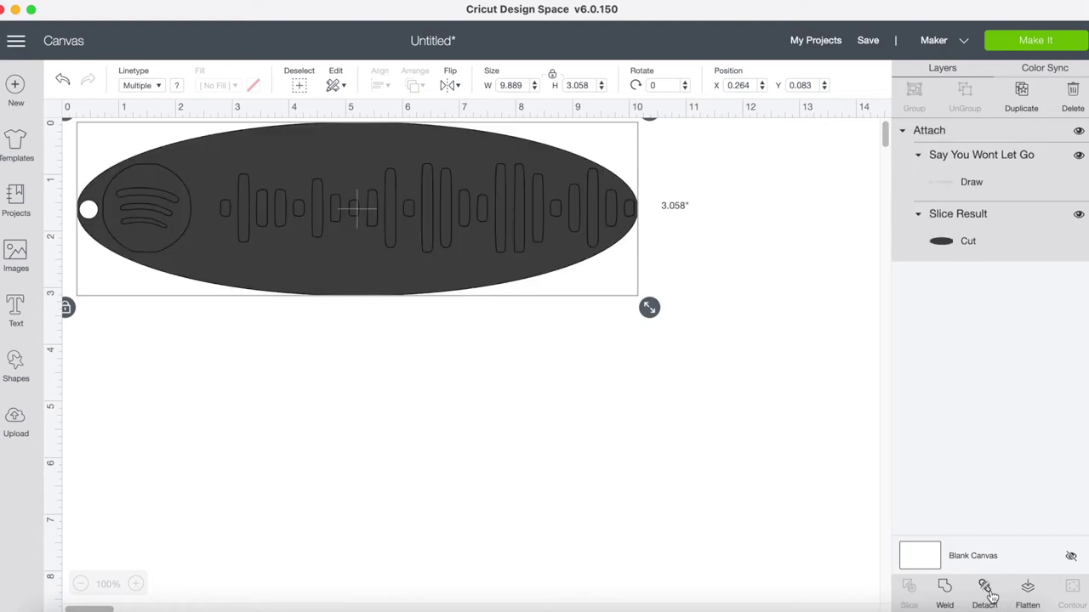
{"action": "left_click", "coordinate": [1023, 43]}
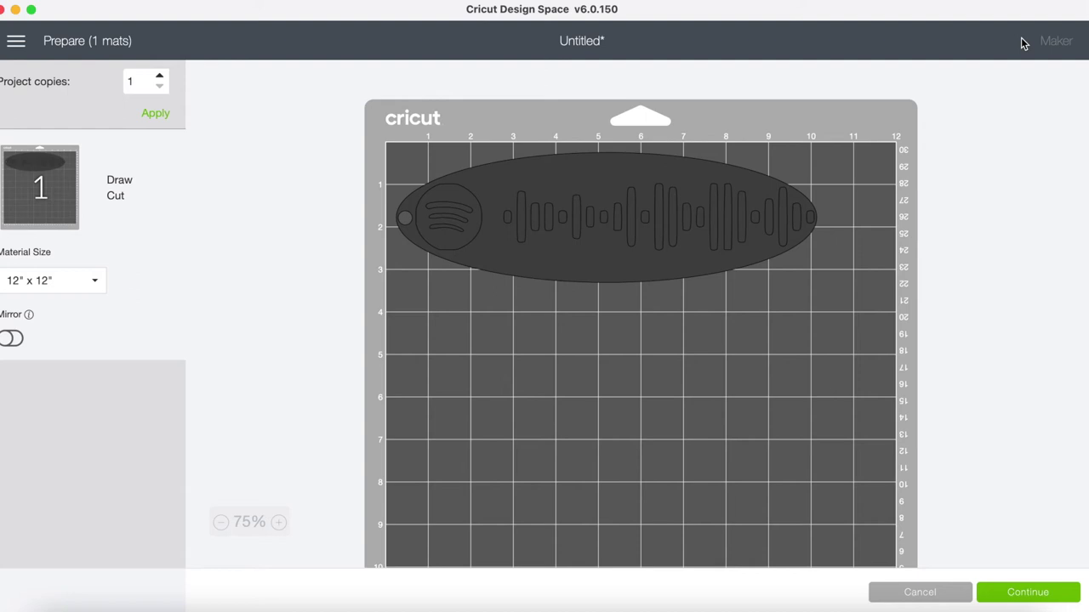
Search the material list for 'shrink' and choose Shrink Film as the base material.
{"action": "left_click", "coordinate": [1021, 592]}
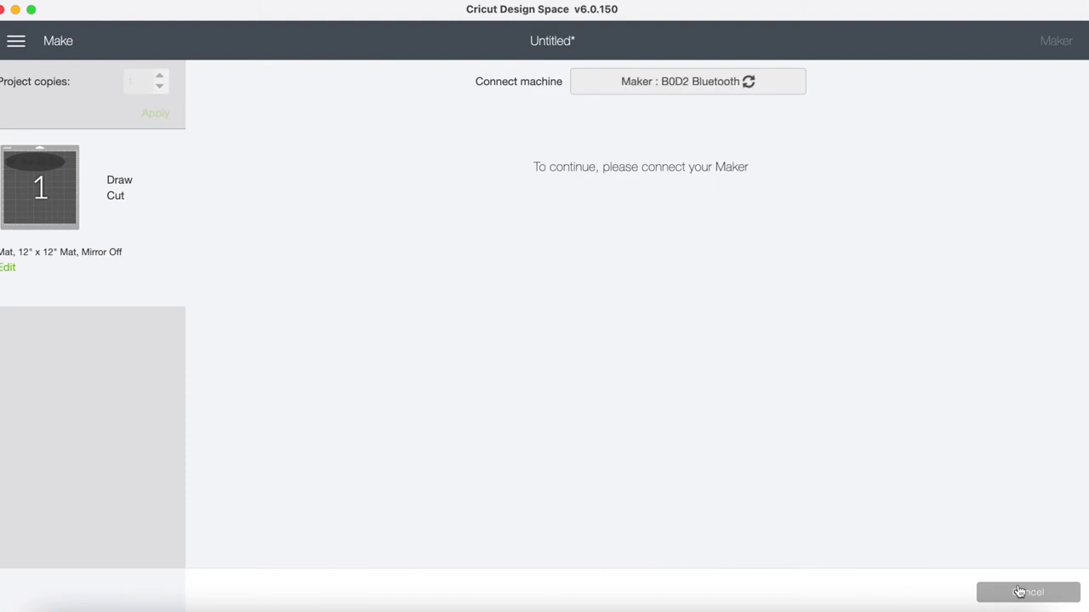
{"action": "left_click", "coordinate": [975, 194]}
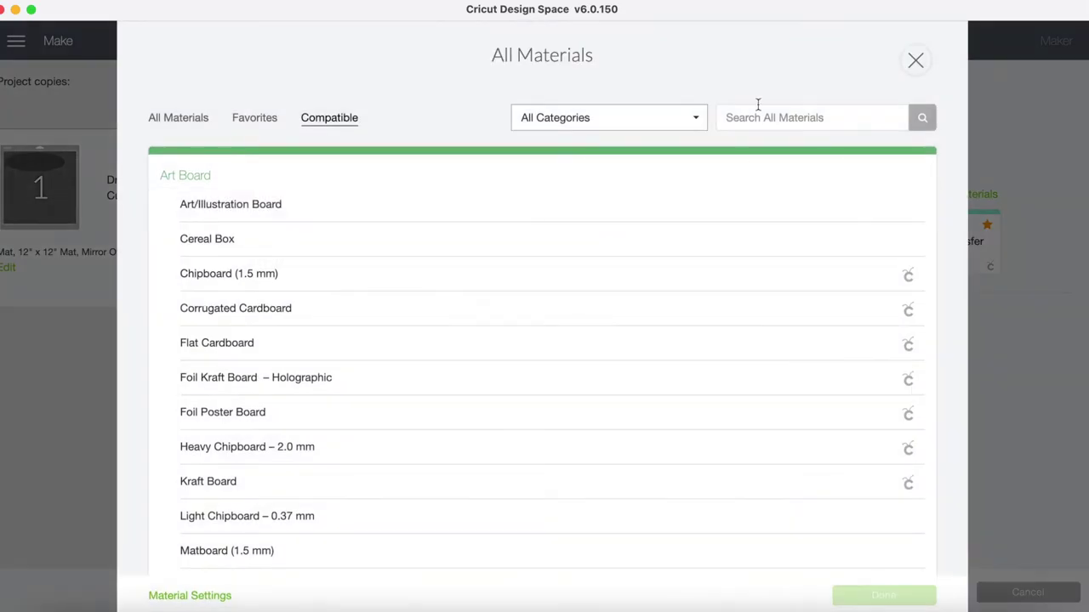
{"action": "left_click", "coordinate": [756, 116]}
{"action": "type", "text": "shrink"}
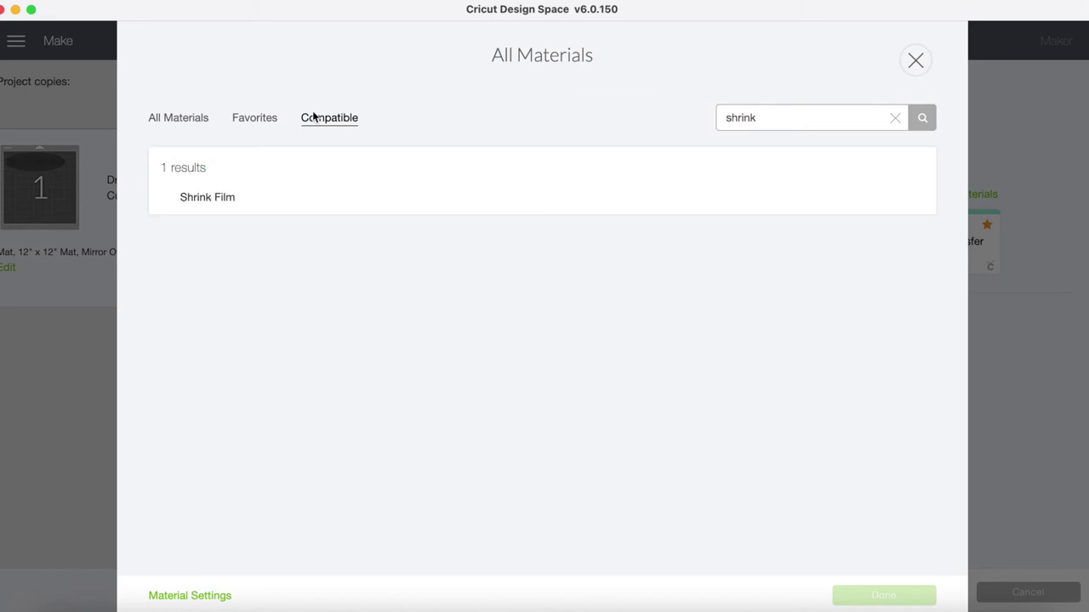
{"action": "left_click", "coordinate": [213, 195]}
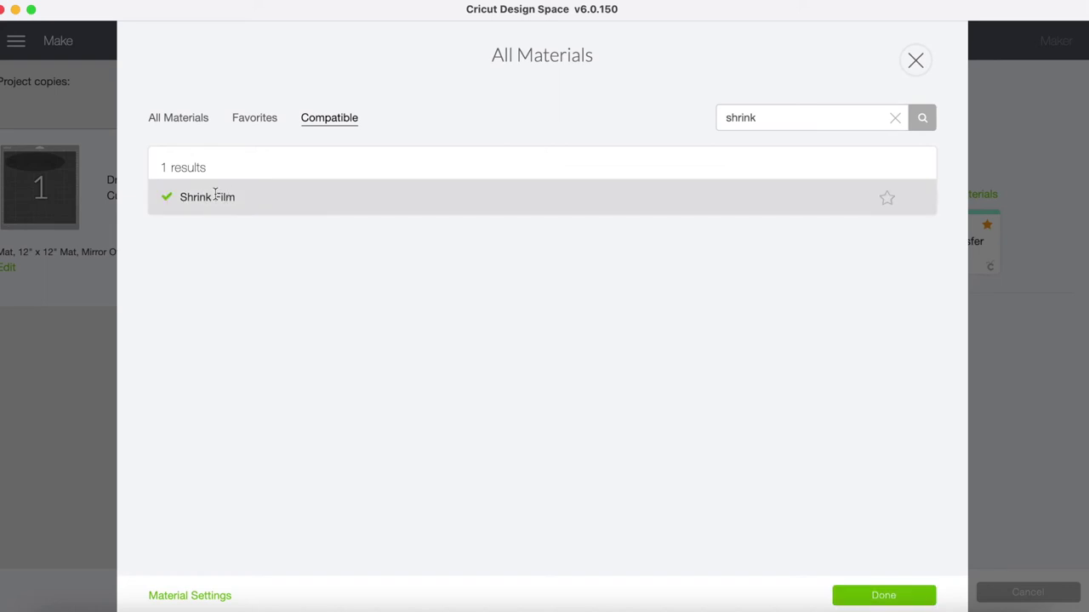
{"action": "left_click", "coordinate": [883, 596]}
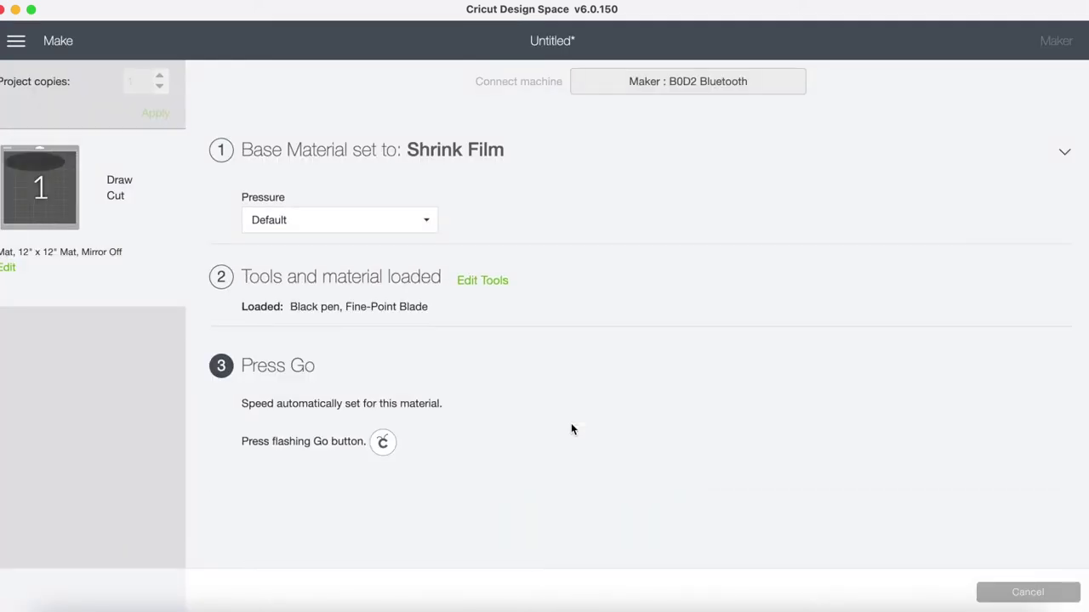